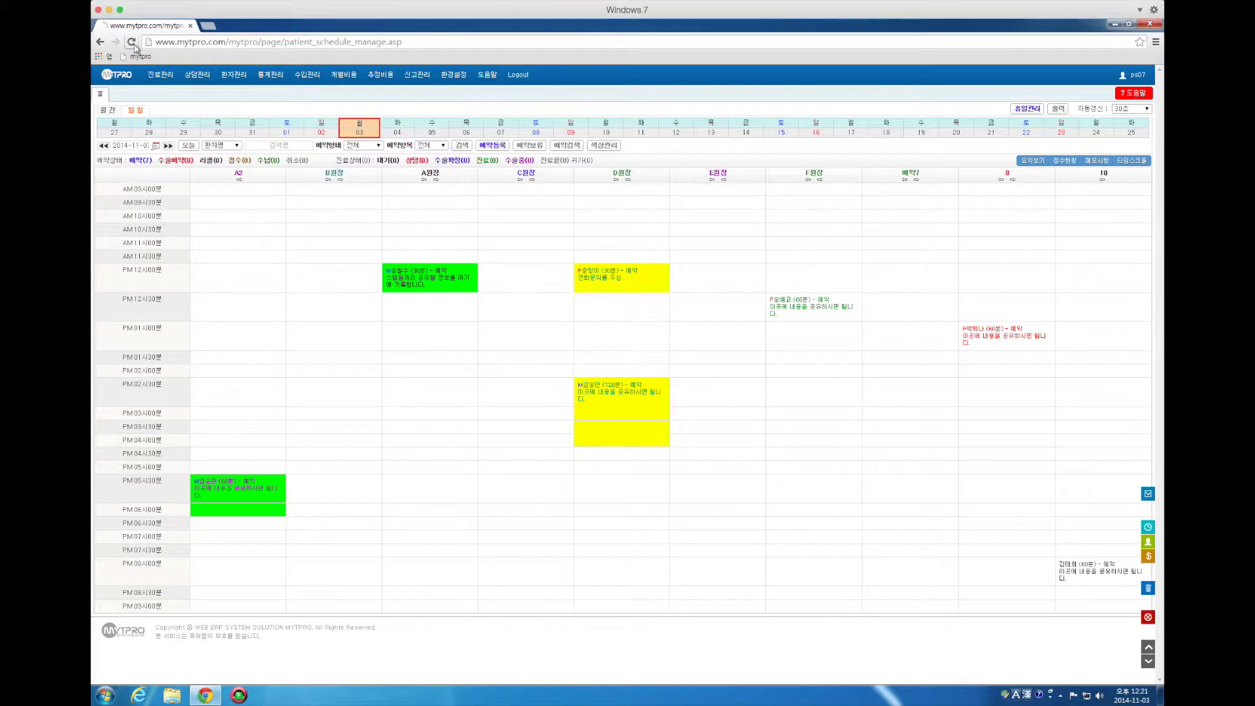
# Step: Check in the 12:00 PM appointments under D원장 and A원장 as waiting patients (대기)
pyautogui.click(626, 277)
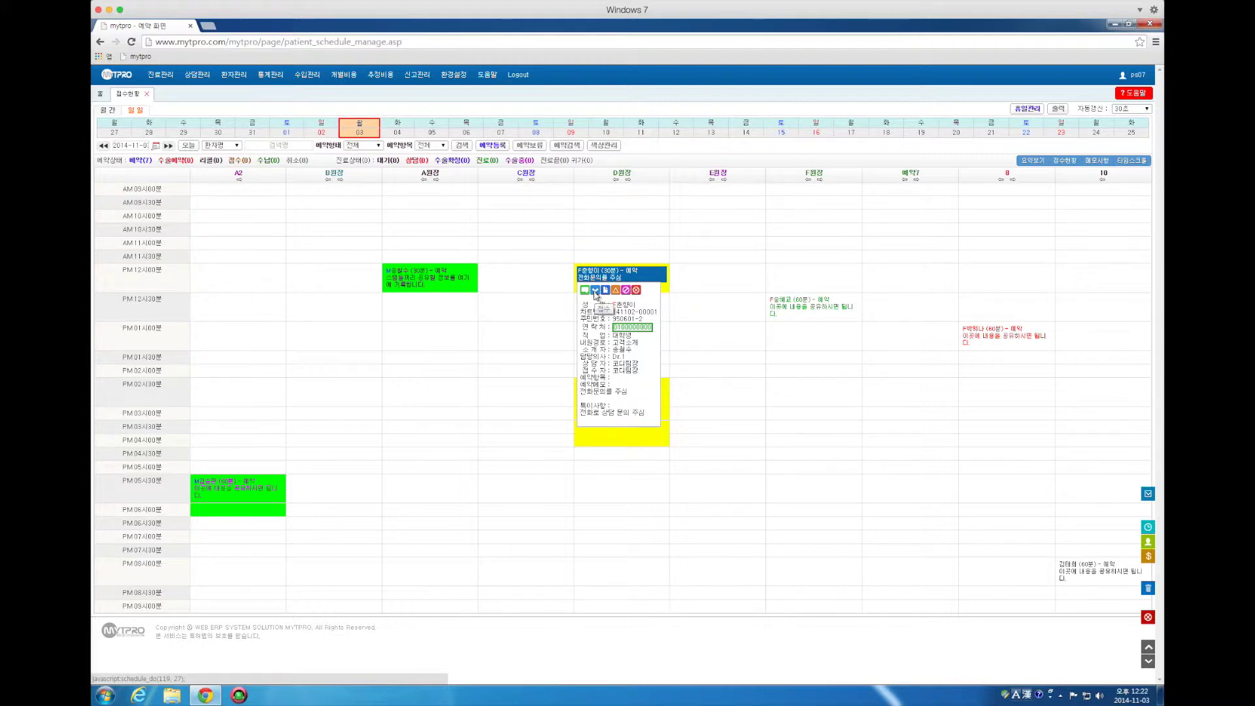
pyautogui.click(596, 291)
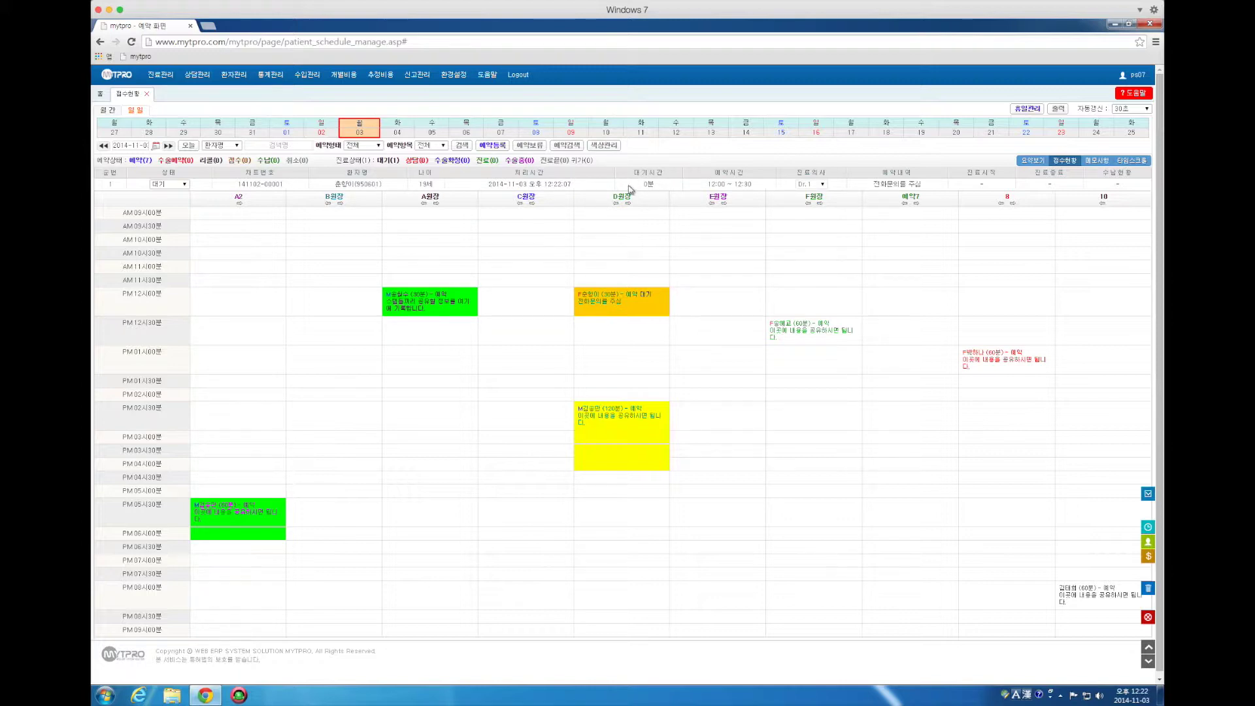
pyautogui.click(427, 309)
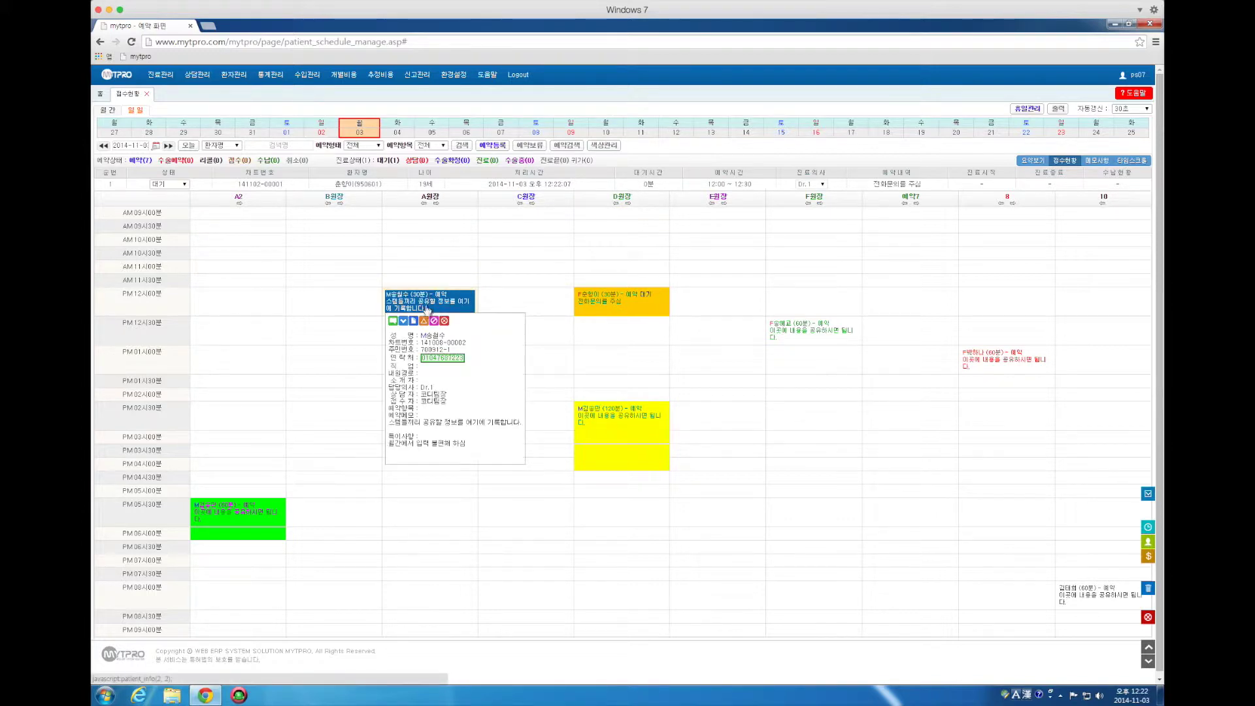
pyautogui.click(404, 321)
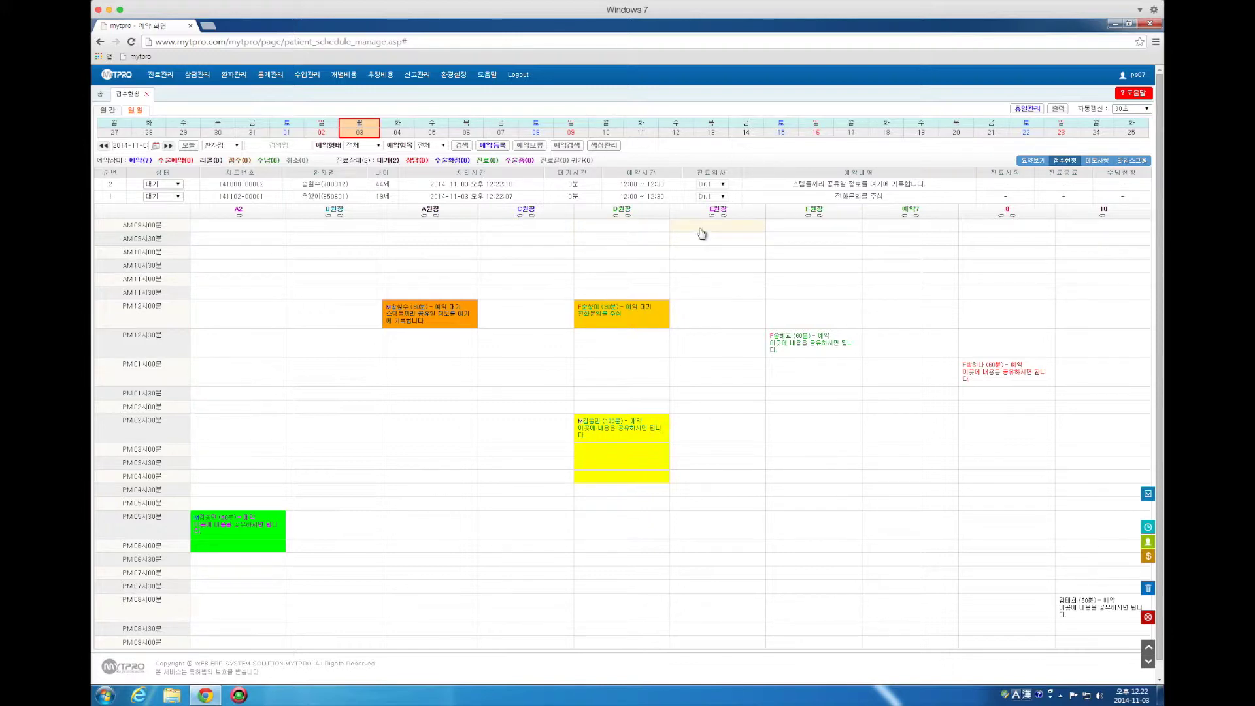
# Step: Compare the 접수현황 status list with the waiting appointments on the daily schedule
pyautogui.click(1068, 168)
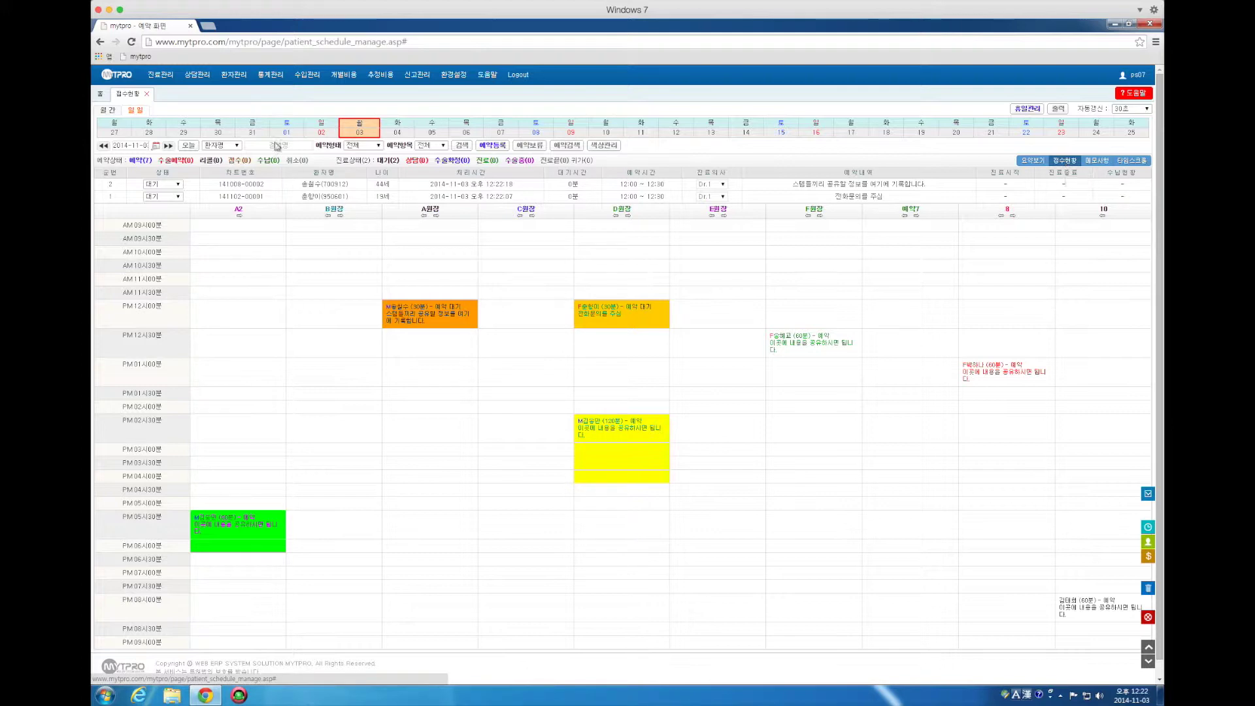
pyautogui.click(165, 109)
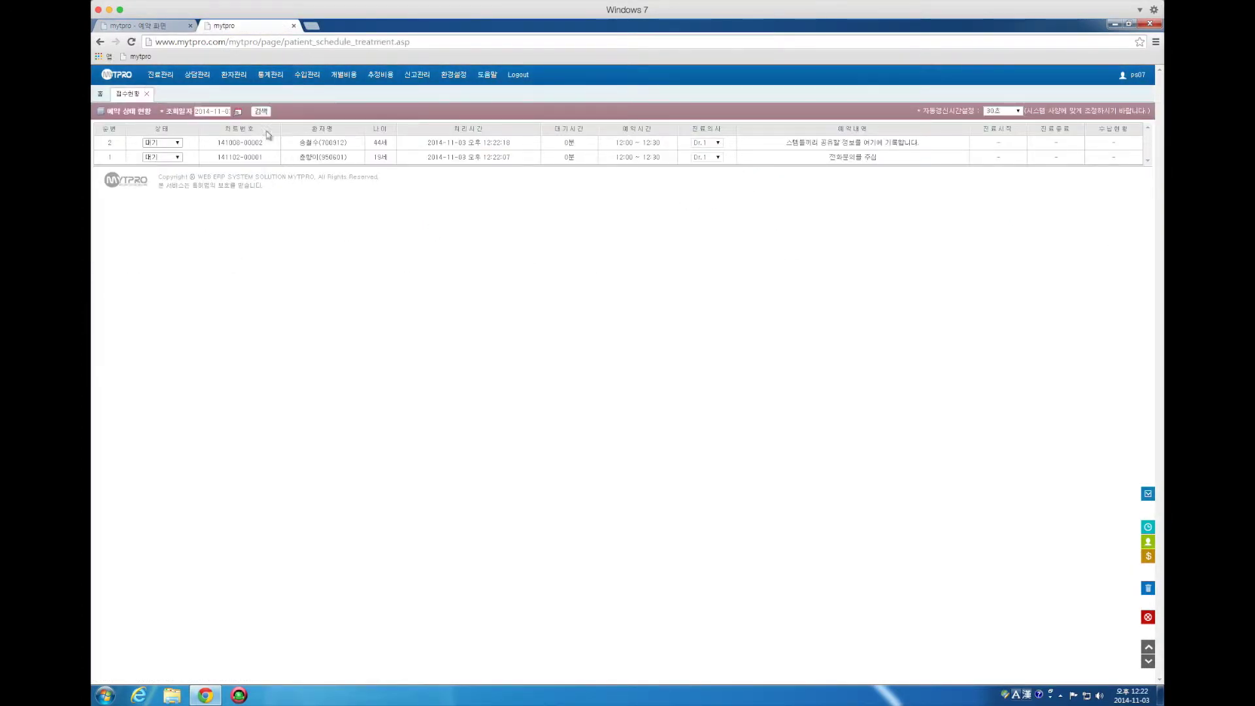
pyautogui.click(165, 28)
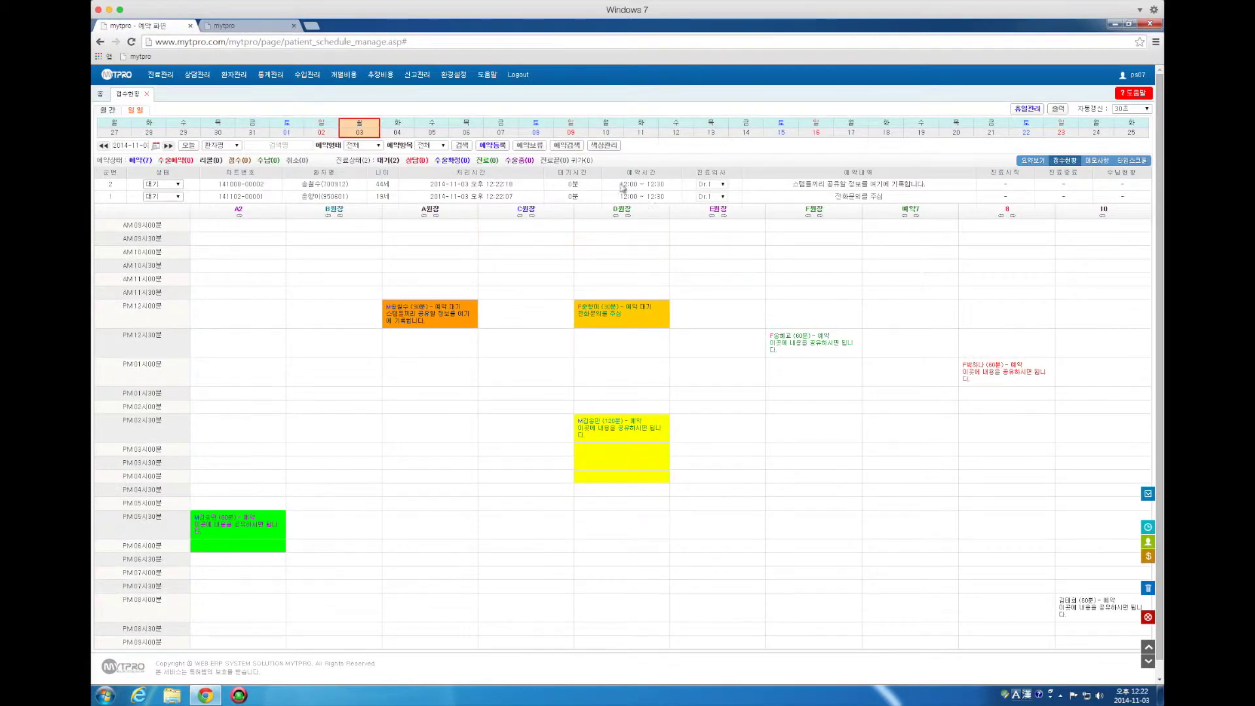
pyautogui.click(280, 30)
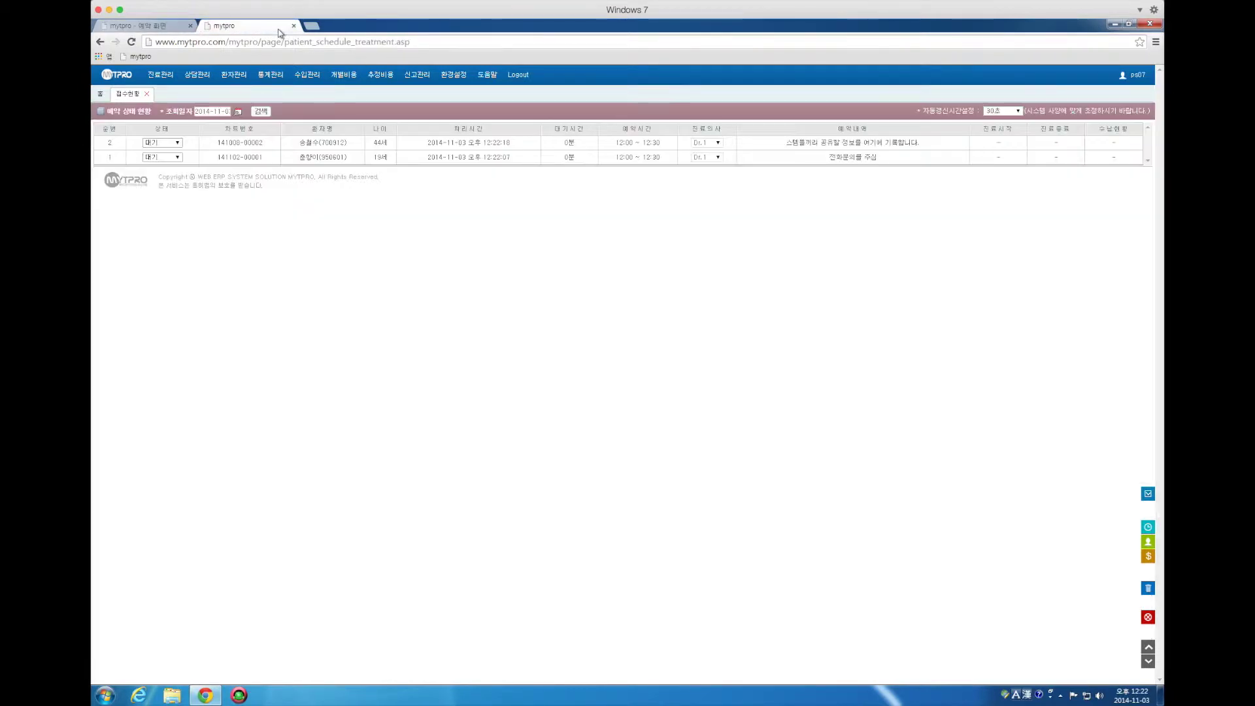
pyautogui.click(163, 27)
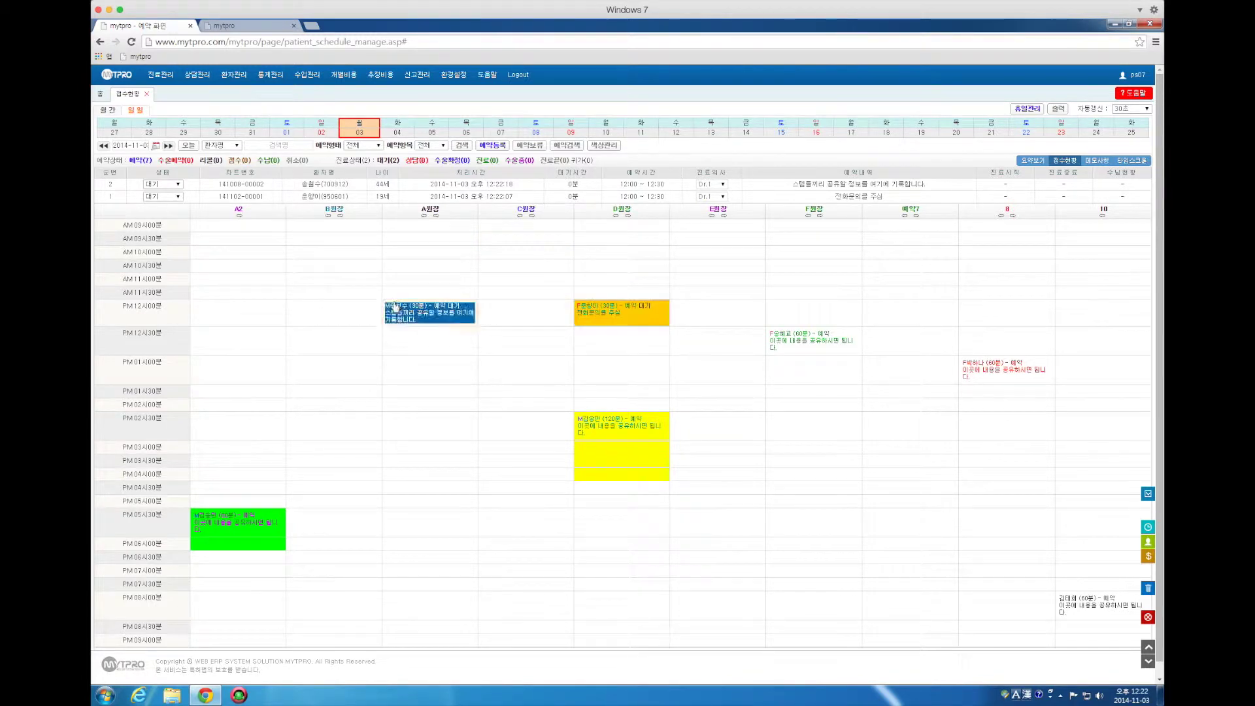
pyautogui.moveTo(398, 319)
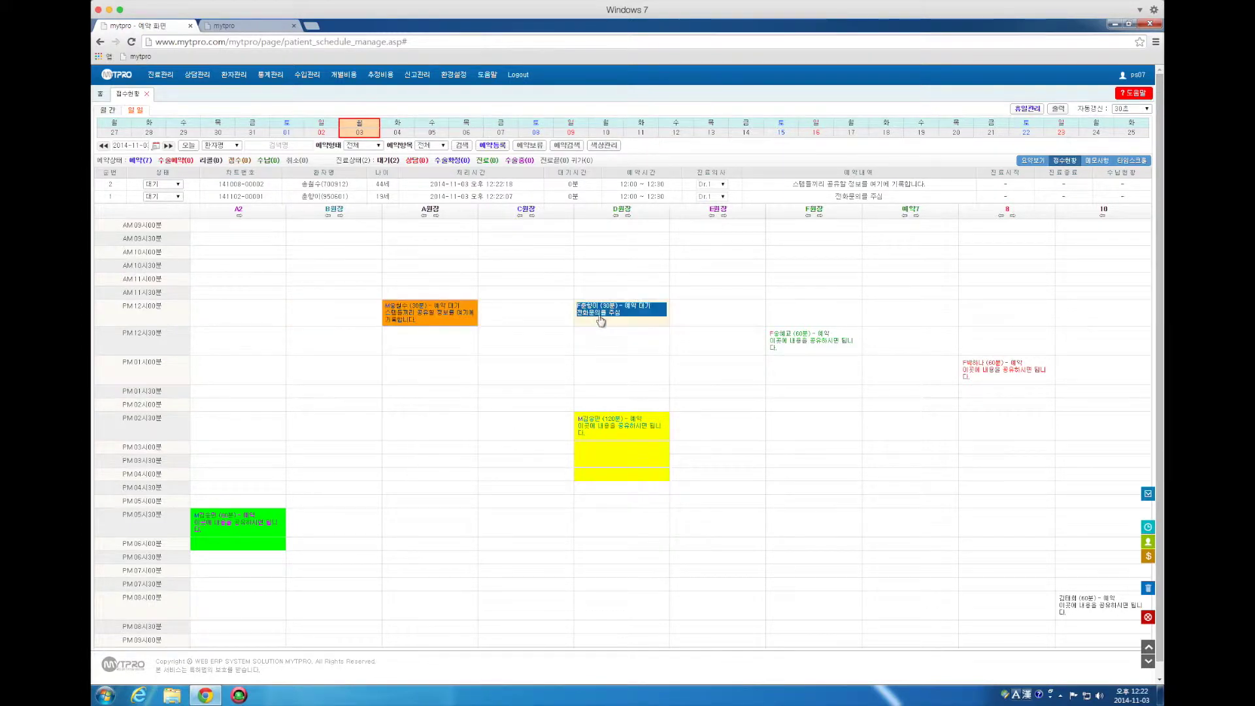
pyautogui.moveTo(600, 318)
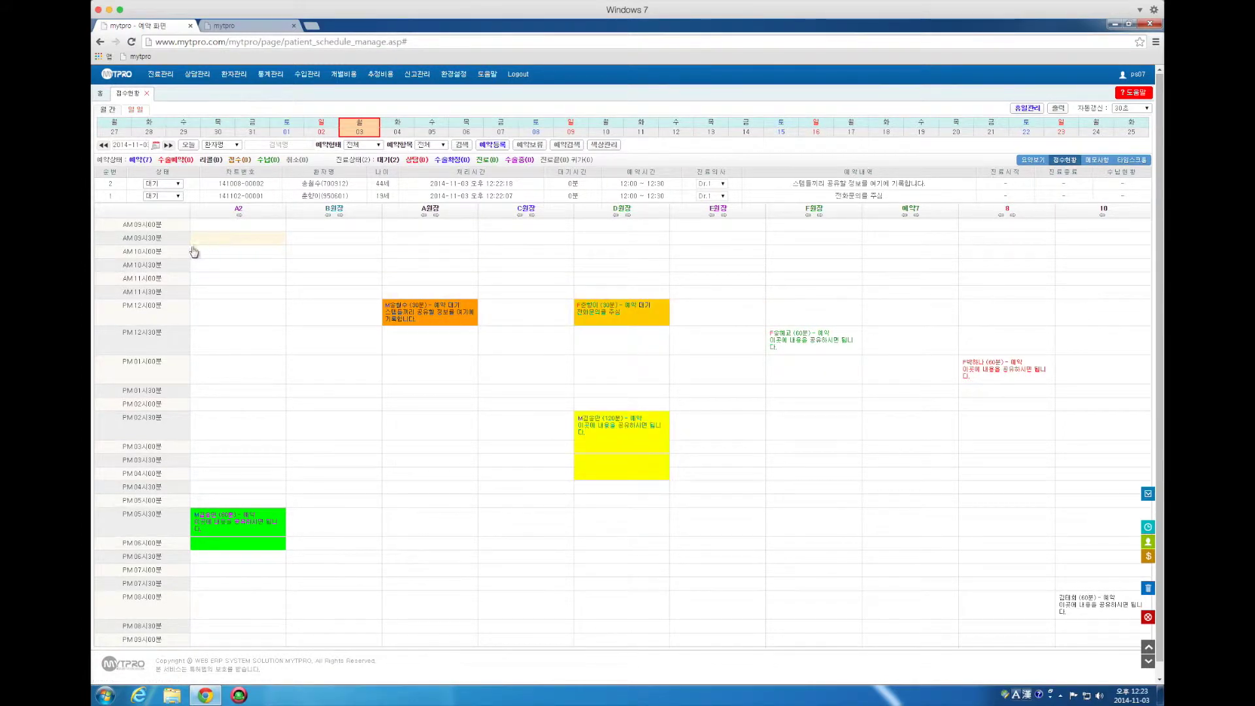
# Step: Advance the A원장 12:00 PM patient's status through 상담 and 진료끝 to 귀가
pyautogui.click(175, 189)
pyautogui.click(176, 190)
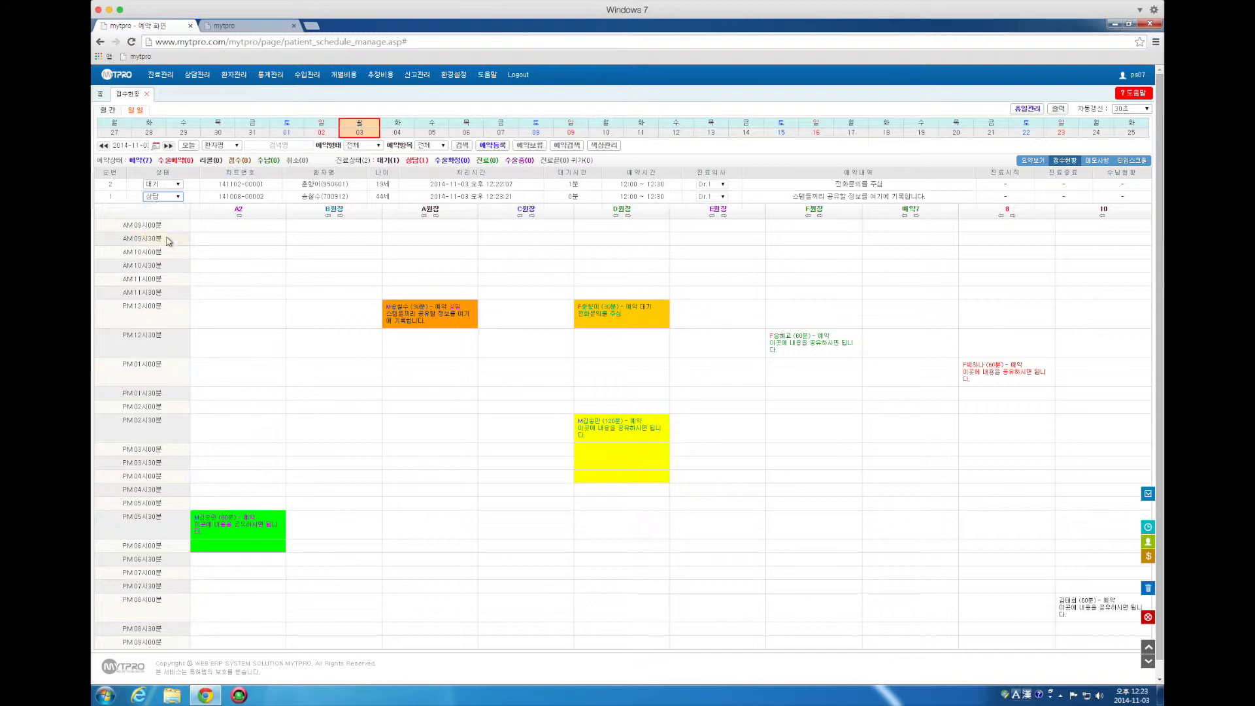
pyautogui.click(168, 239)
pyautogui.scroll(-1, 168, 240)
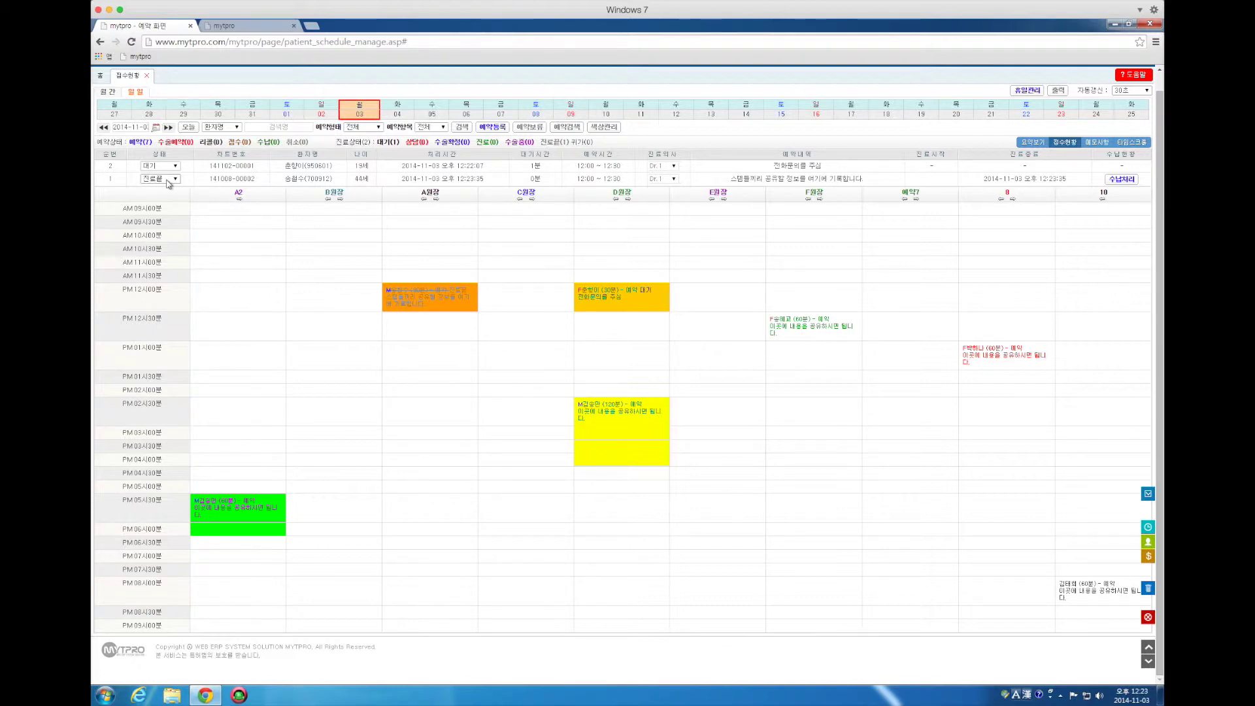
pyautogui.click(429, 298)
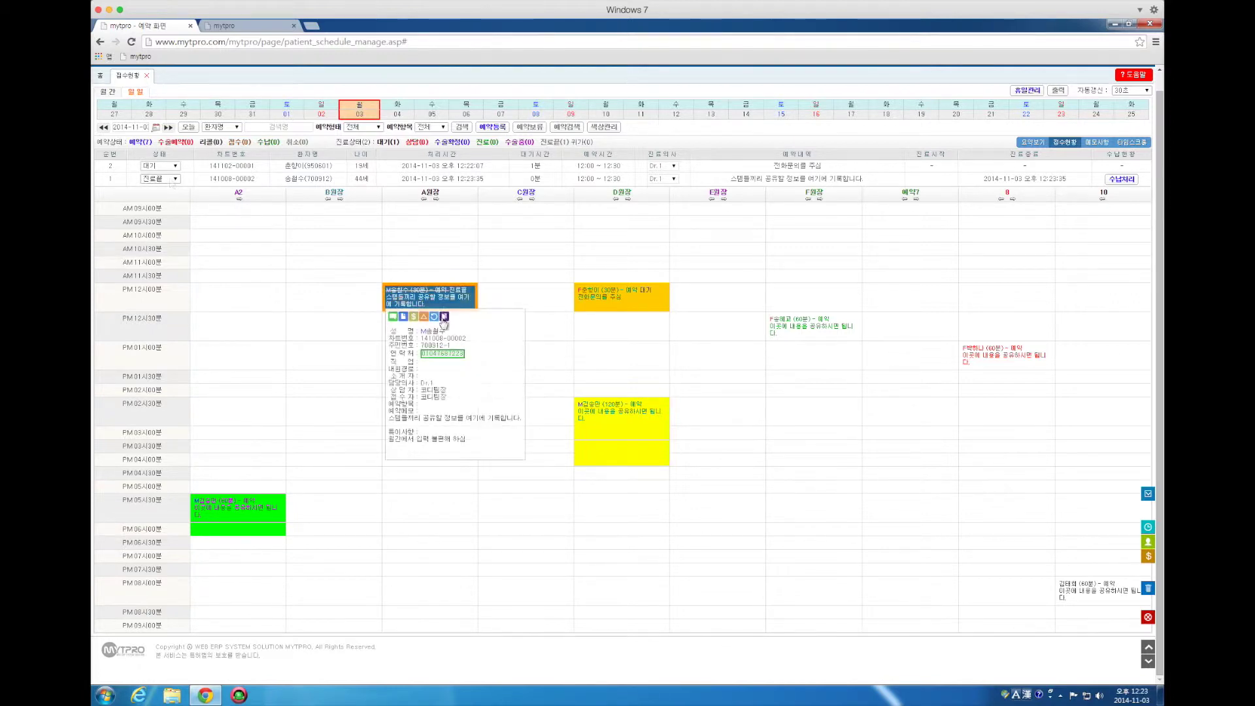
pyautogui.click(445, 316)
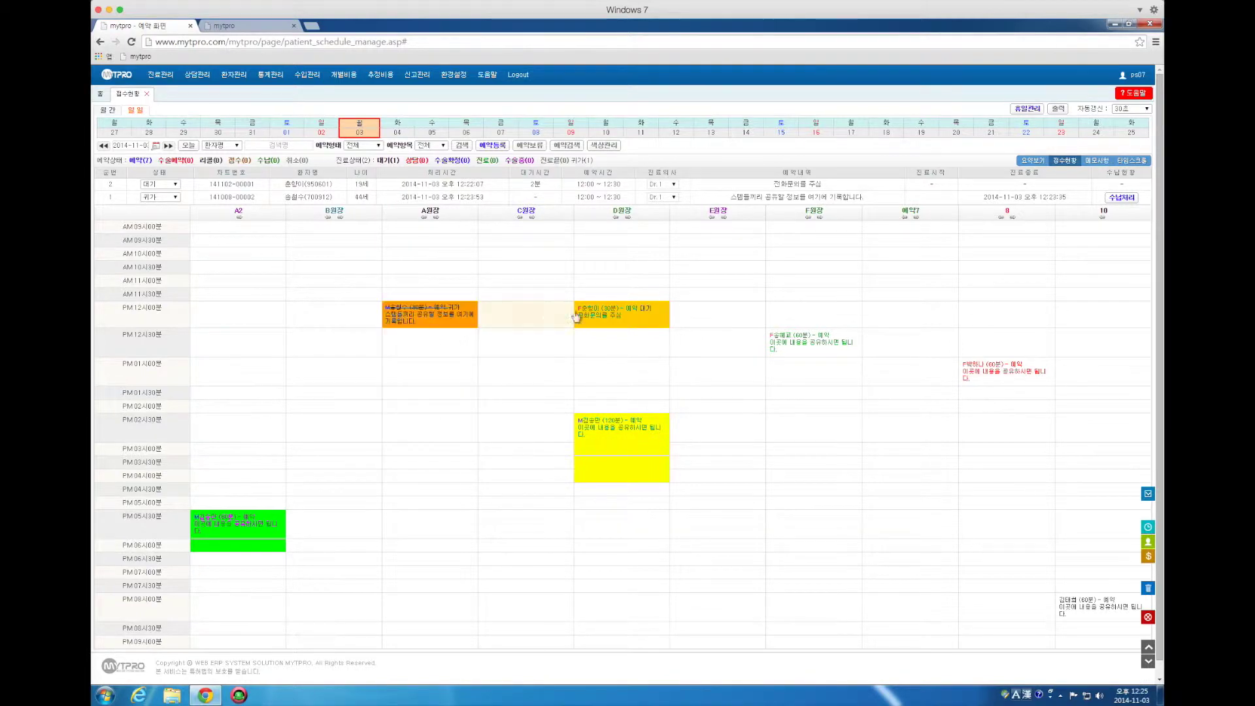
pyautogui.click(619, 316)
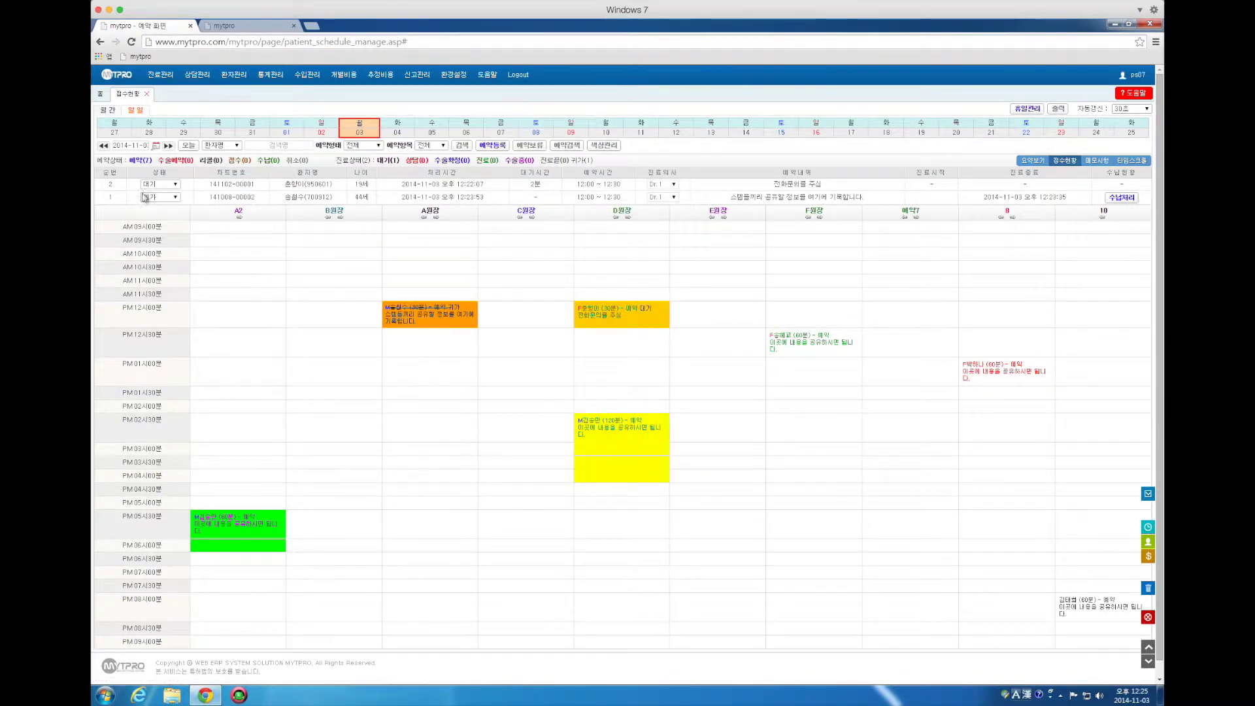
pyautogui.click(172, 198)
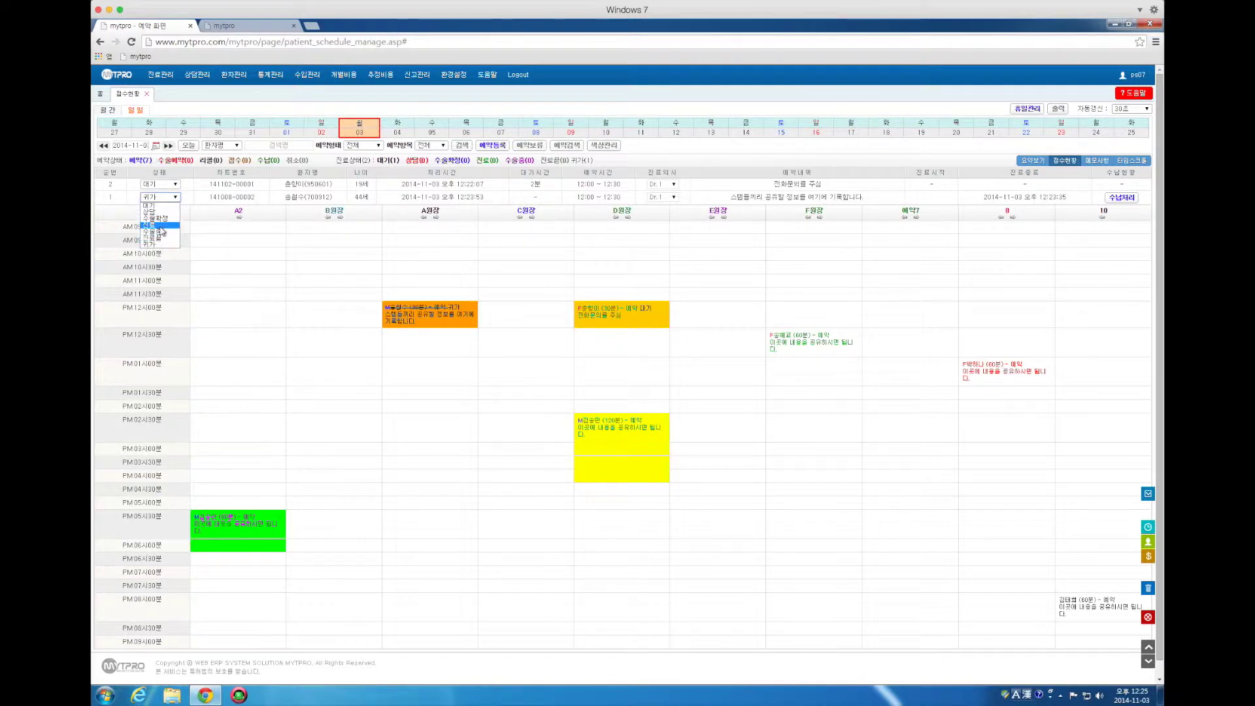
pyautogui.click(239, 248)
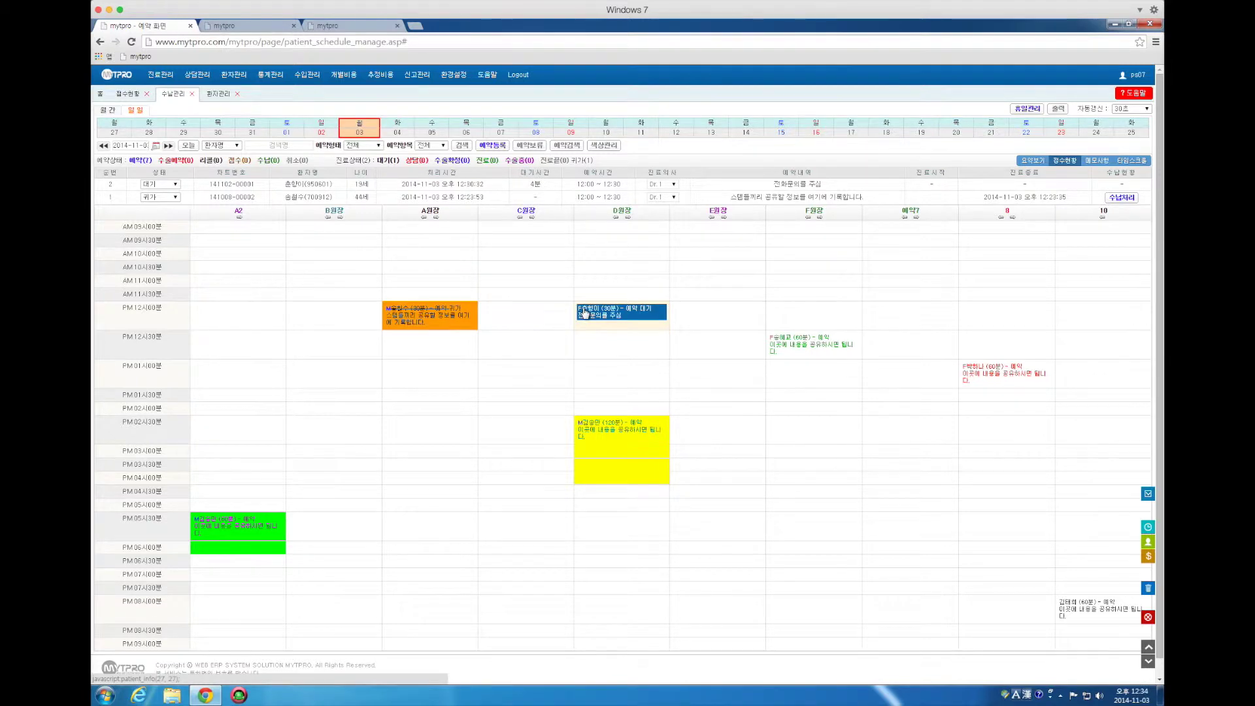
# Step: Start payment processing (수납) for the waiting 12:00 PM patient under D원장 and confirm it
pyautogui.moveTo(585, 313)
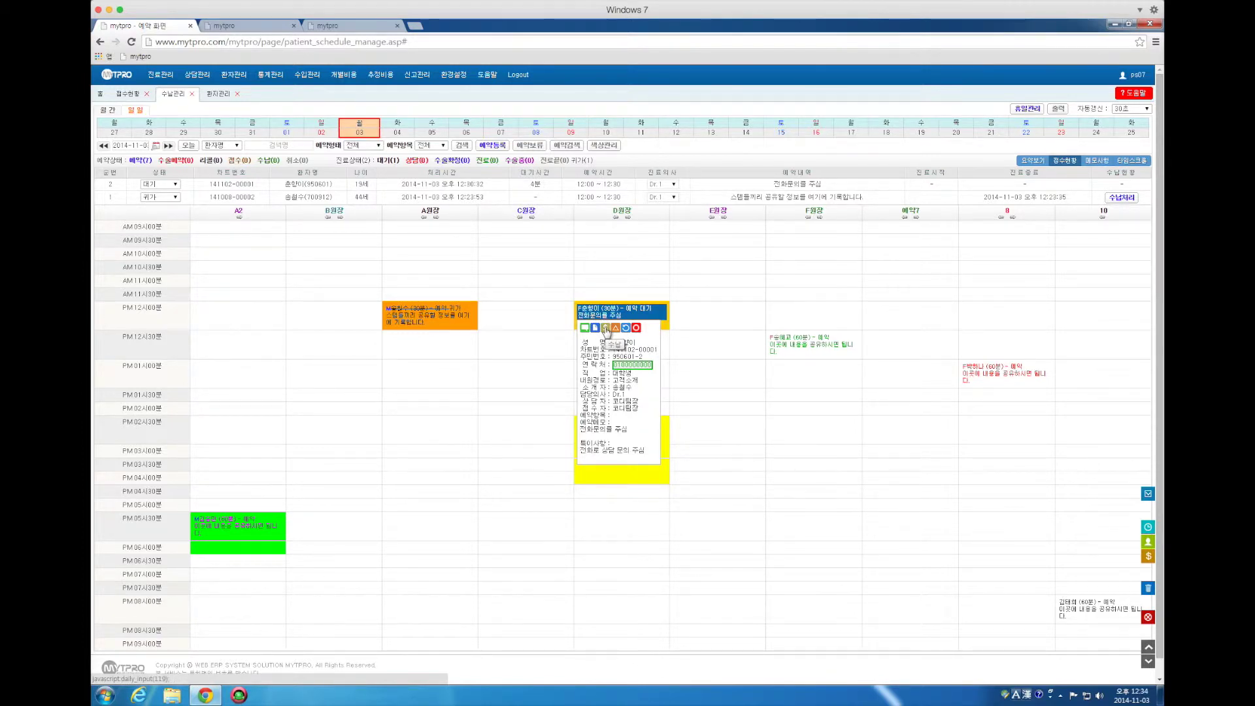
pyautogui.click(606, 329)
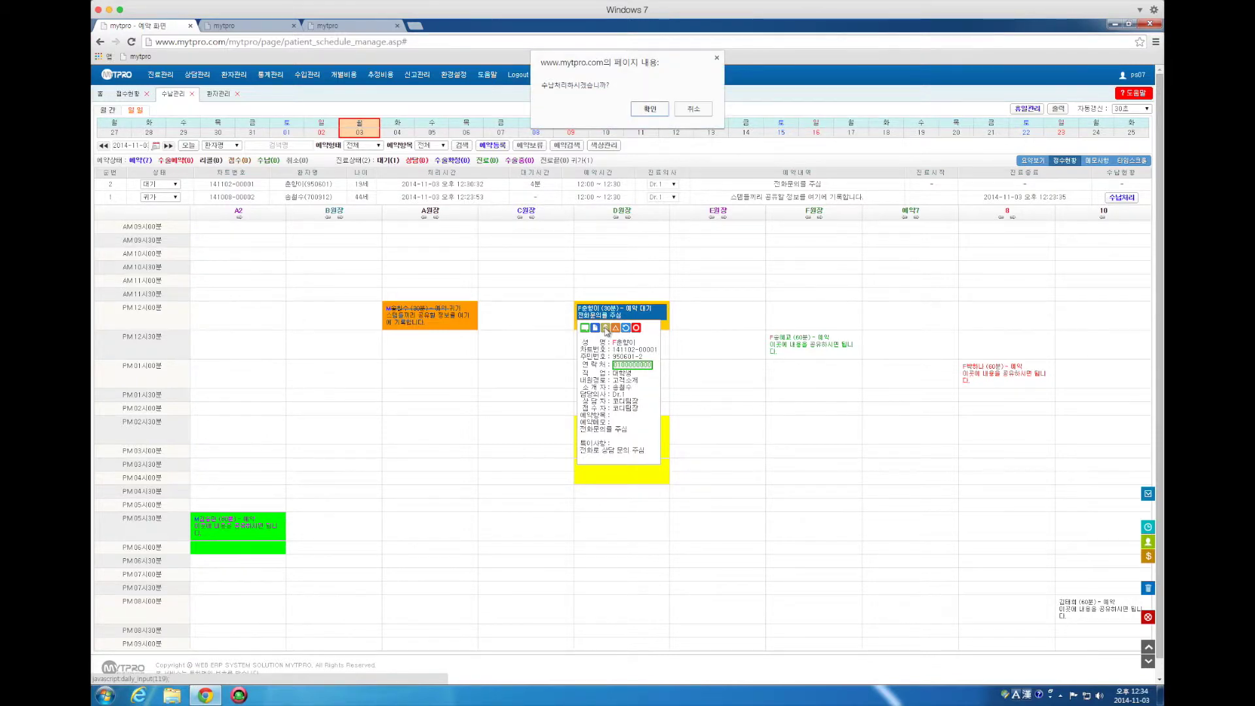
pyautogui.click(647, 111)
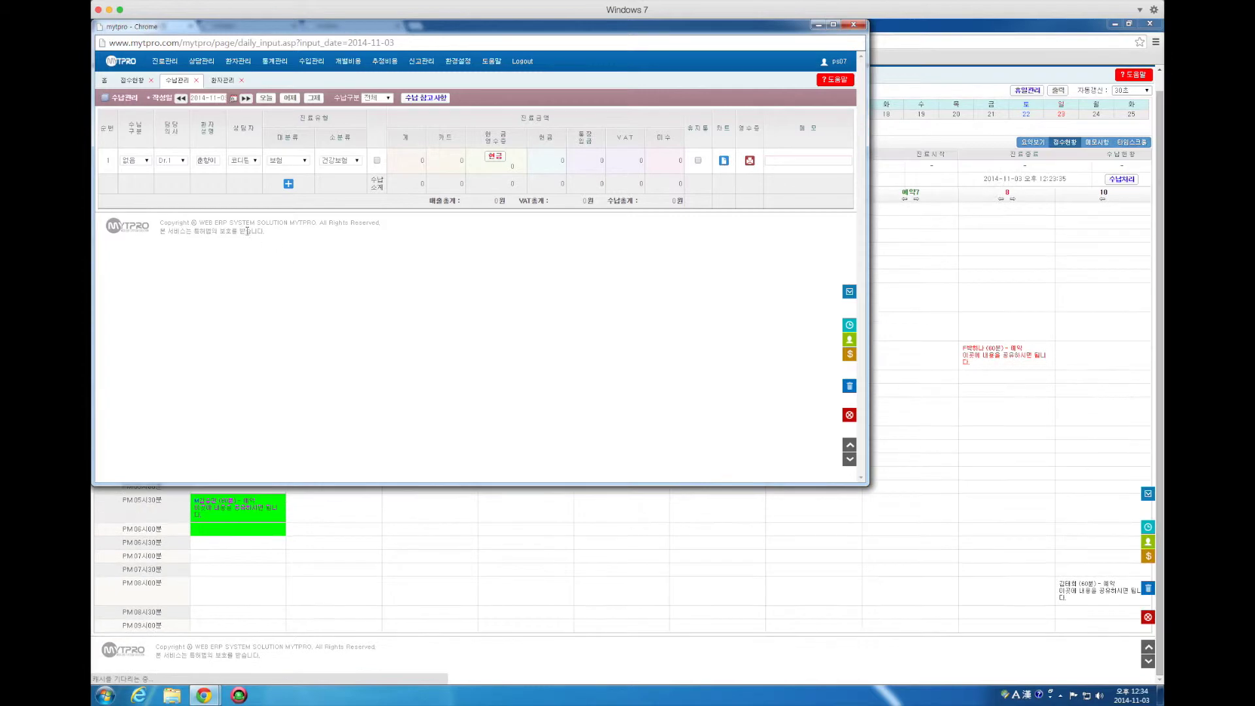
# Step: Set the payment entry's 대분류 to 가슴성형, enter 1,000,000 as the cash amount, and close the payment window
pyautogui.click(302, 162)
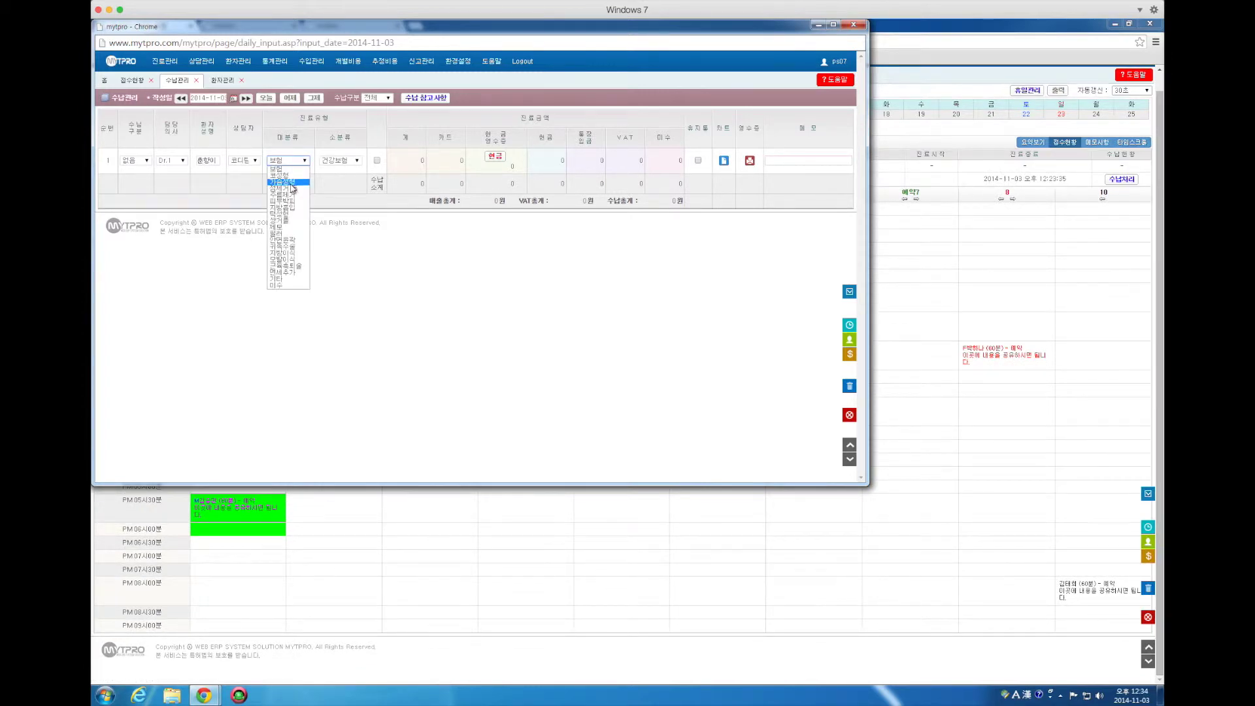
pyautogui.click(291, 183)
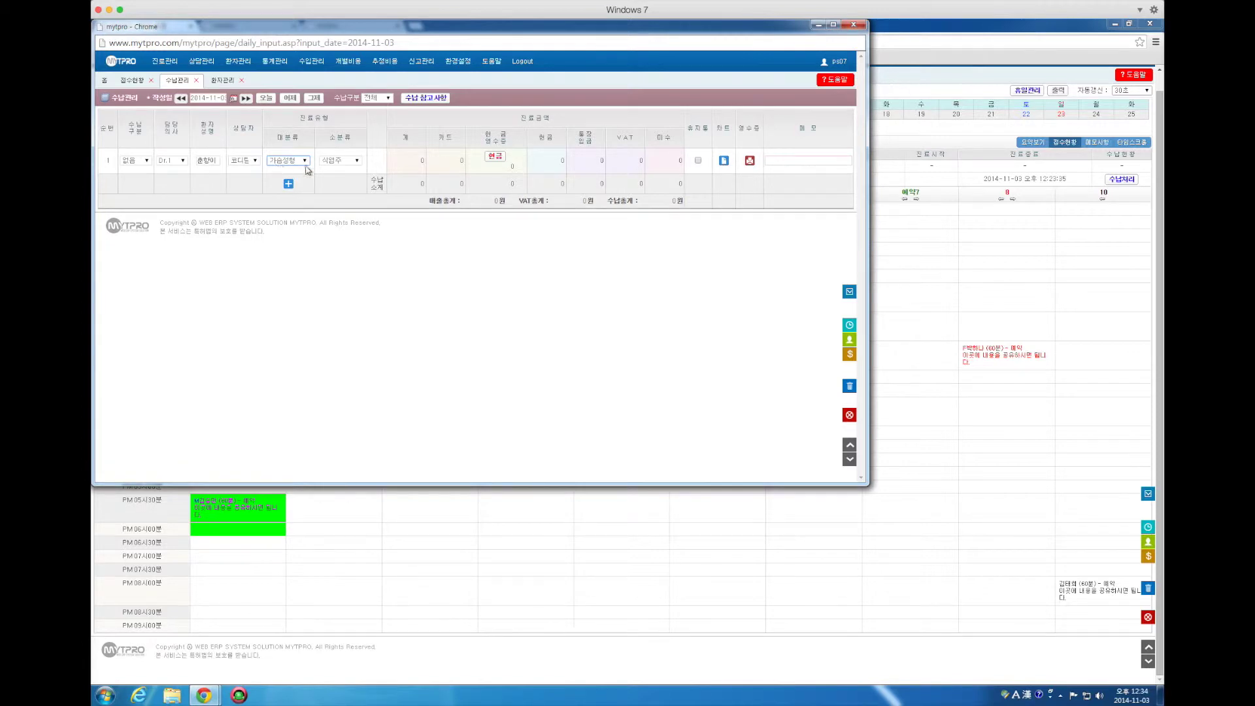
pyautogui.click(535, 163)
pyautogui.click(560, 320)
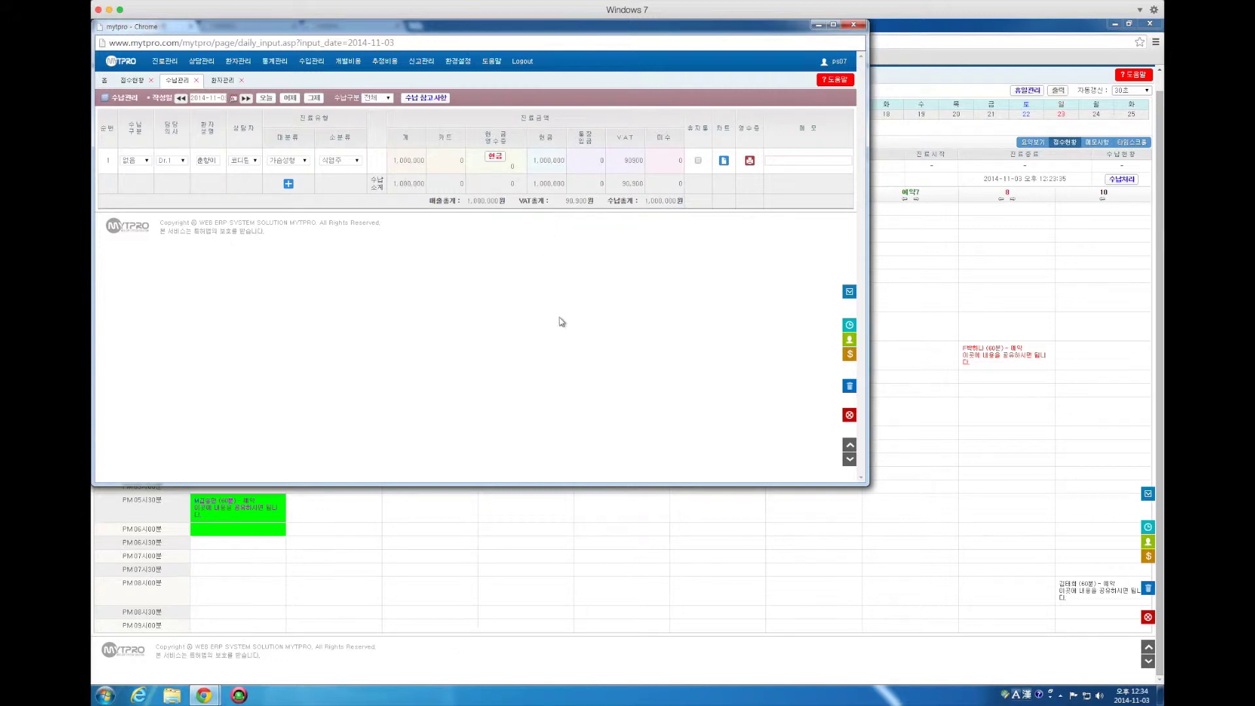
pyautogui.click(853, 24)
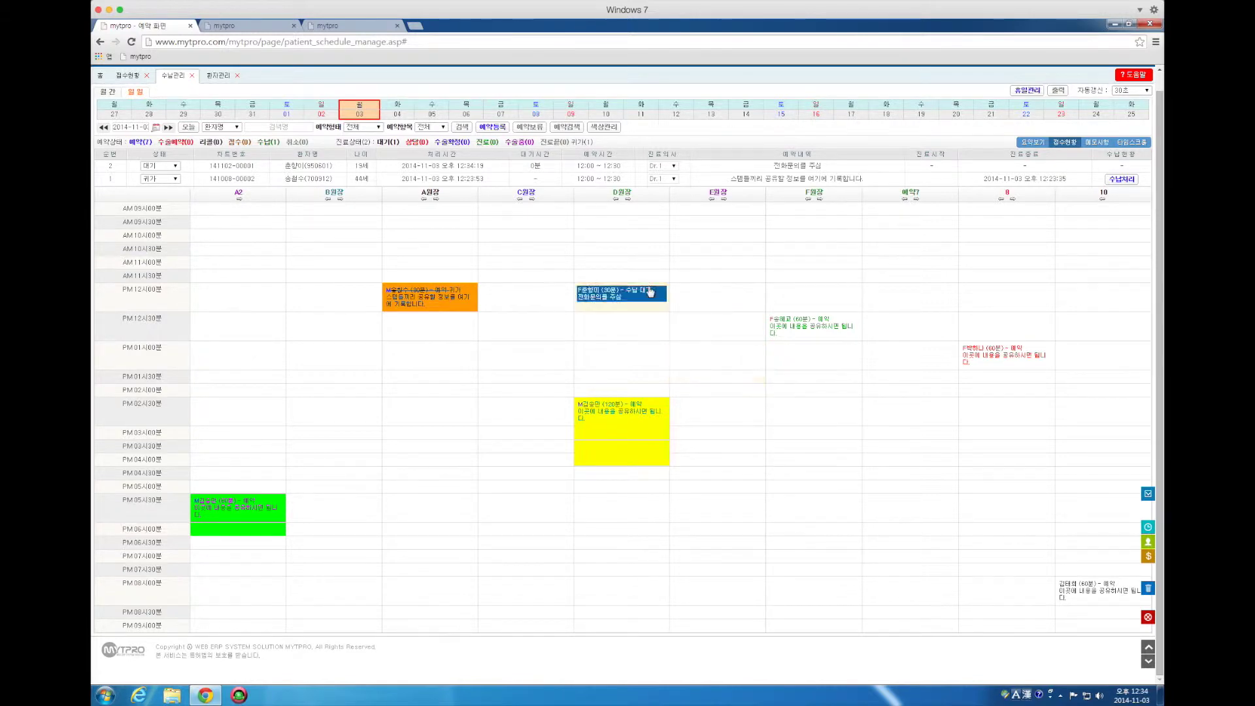
# Step: Check the new payment entry in the daily 수납관리 page and in the patient's 수납내역
pyautogui.click(234, 25)
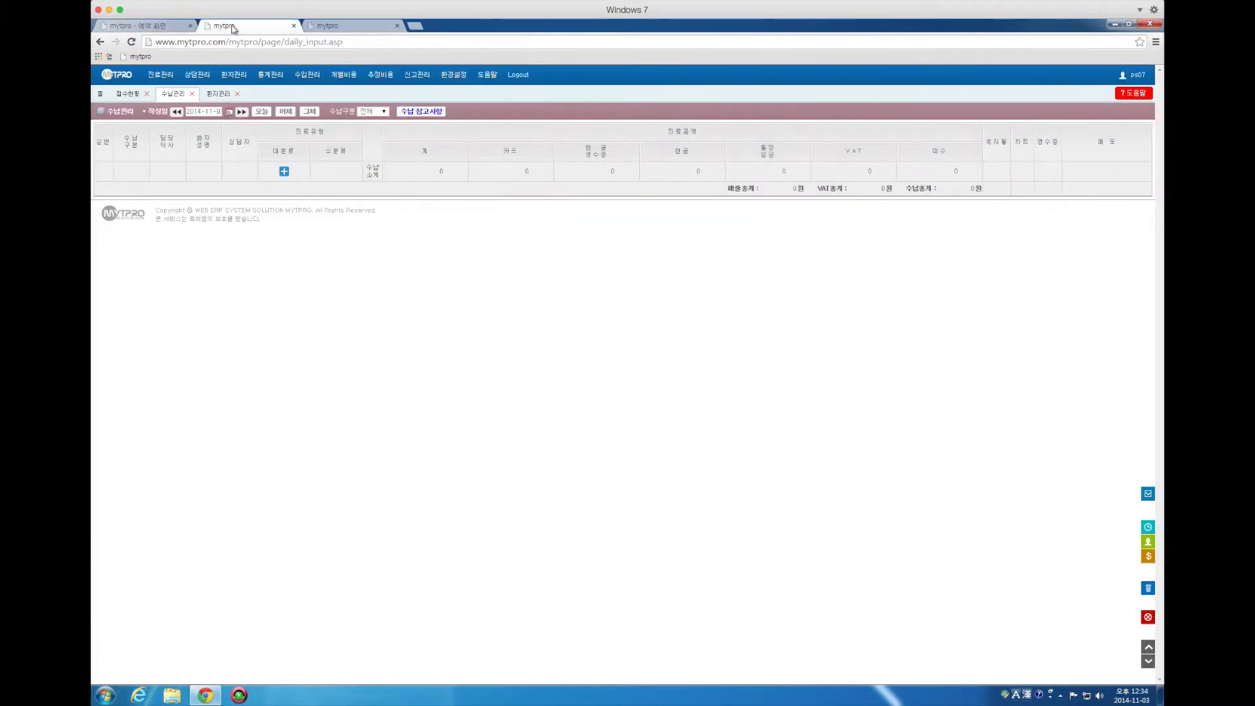
pyautogui.moveTo(151, 76)
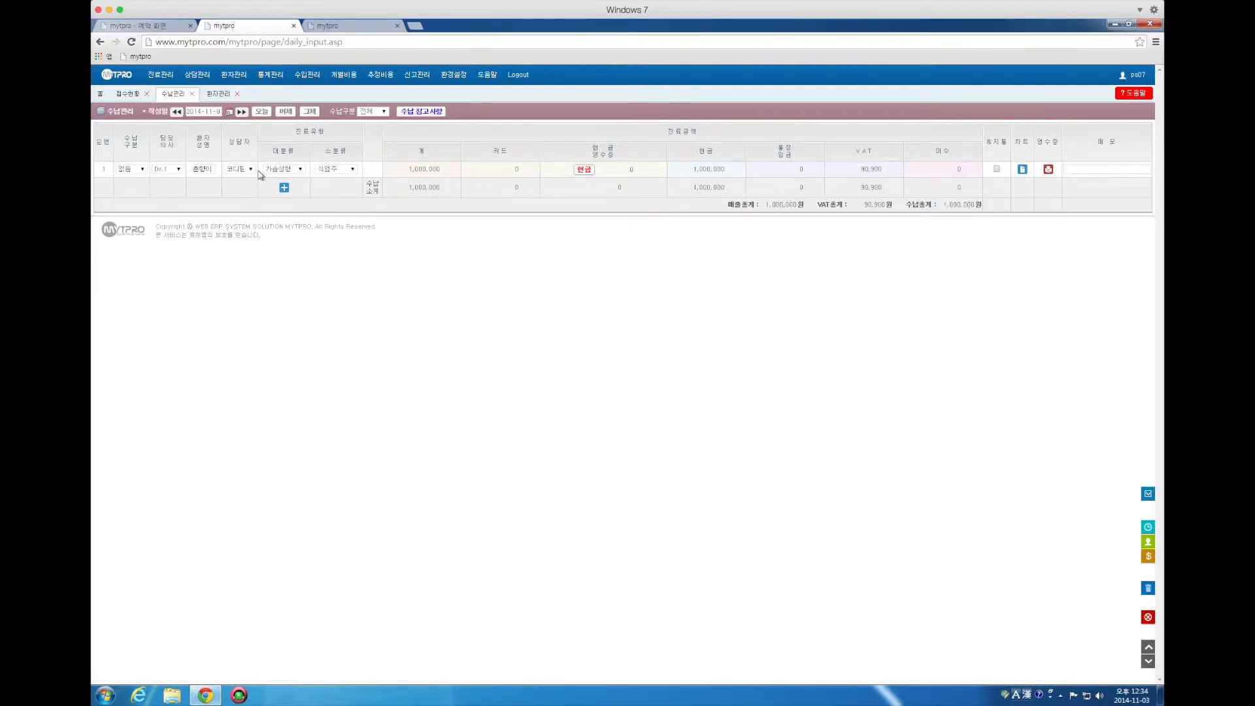
pyautogui.moveTo(185, 65)
pyautogui.click(353, 26)
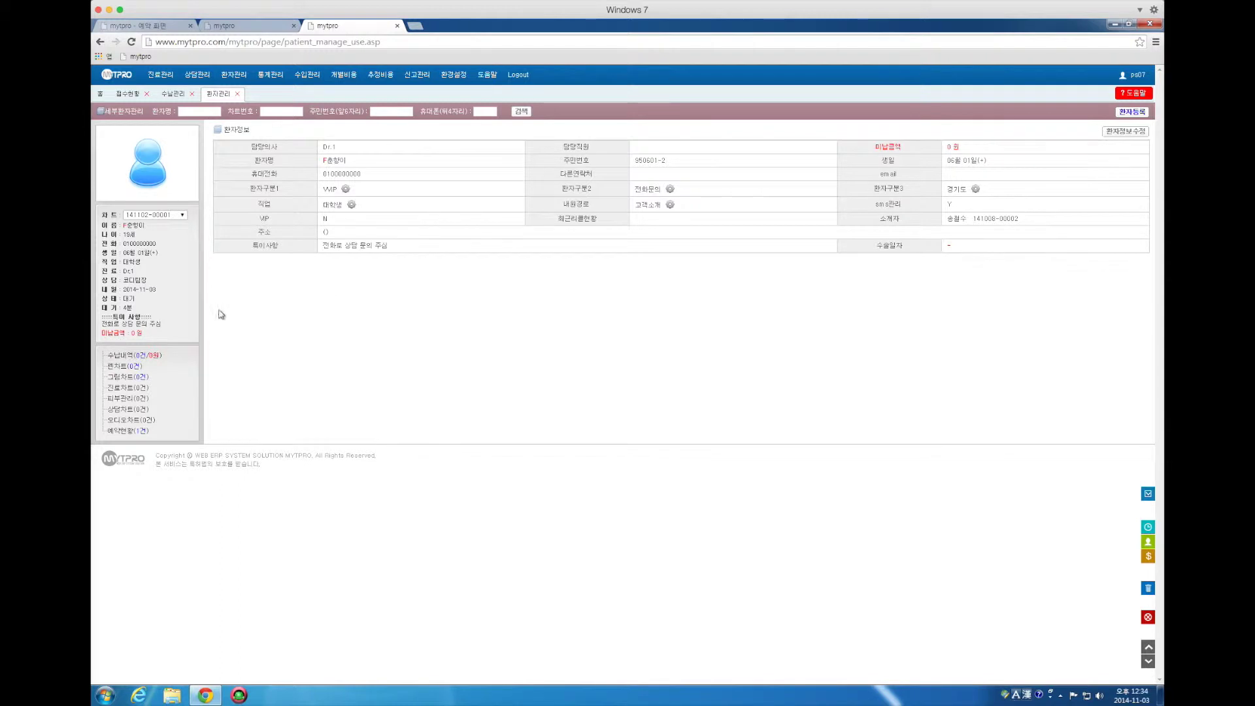
pyautogui.click(159, 359)
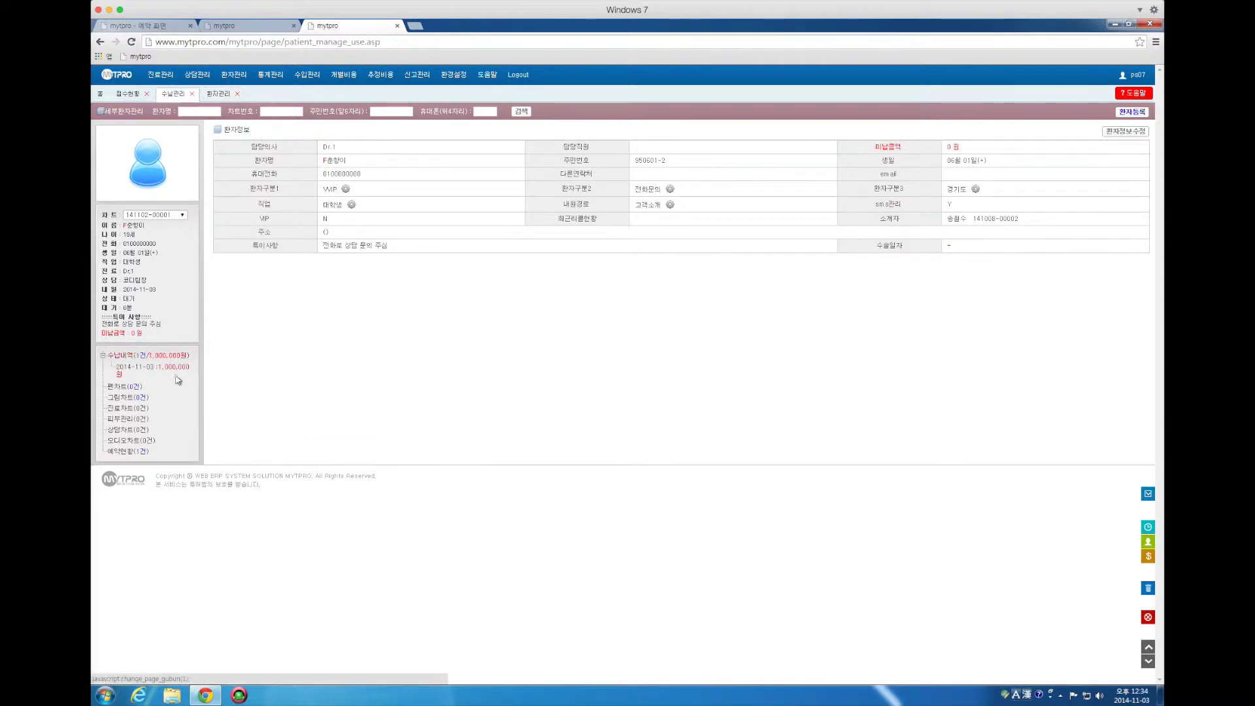
pyautogui.click(125, 360)
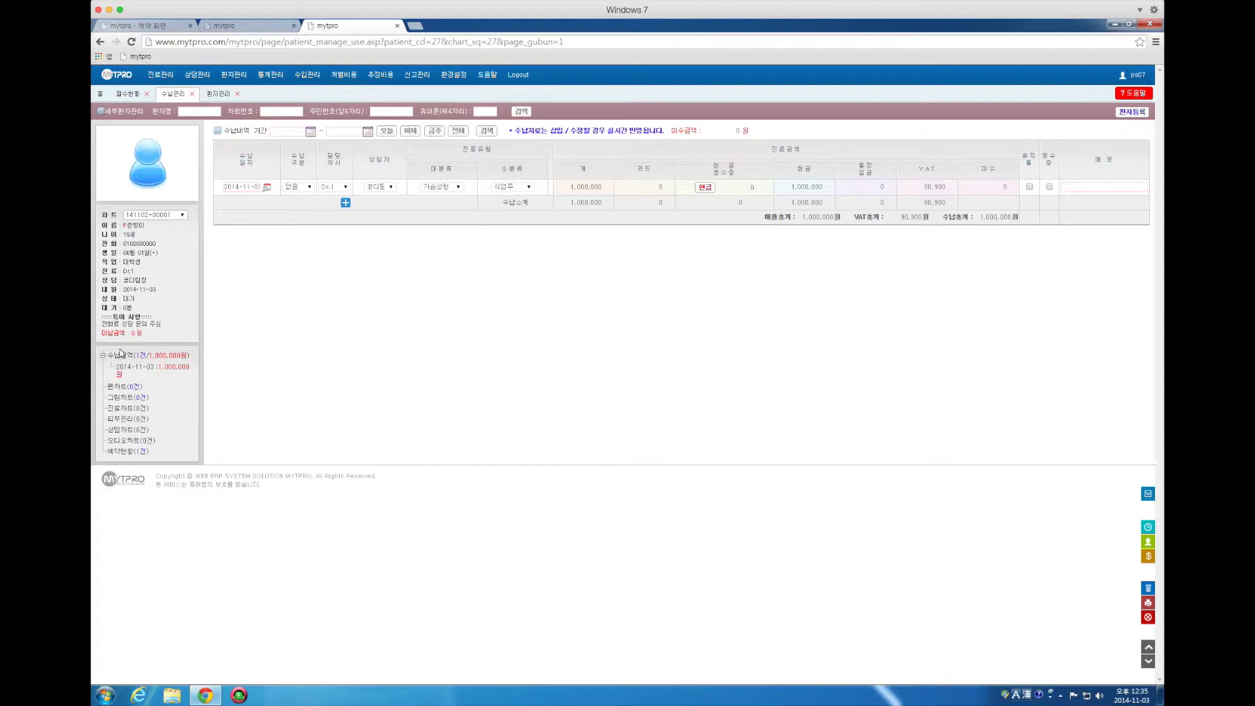
# Step: Return to the daily 수납관리 page by way of the schedule and examine the 대분류 options for the payment entry
pyautogui.click(185, 27)
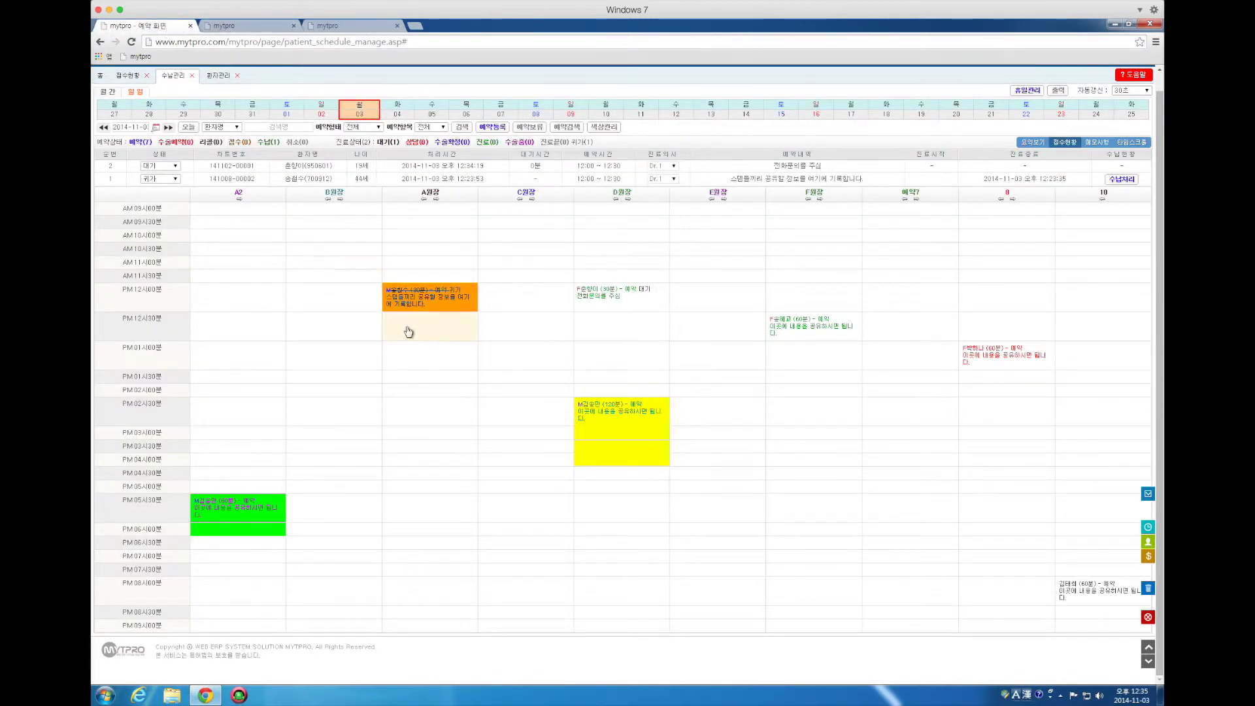
pyautogui.click(249, 26)
pyautogui.moveTo(304, 99)
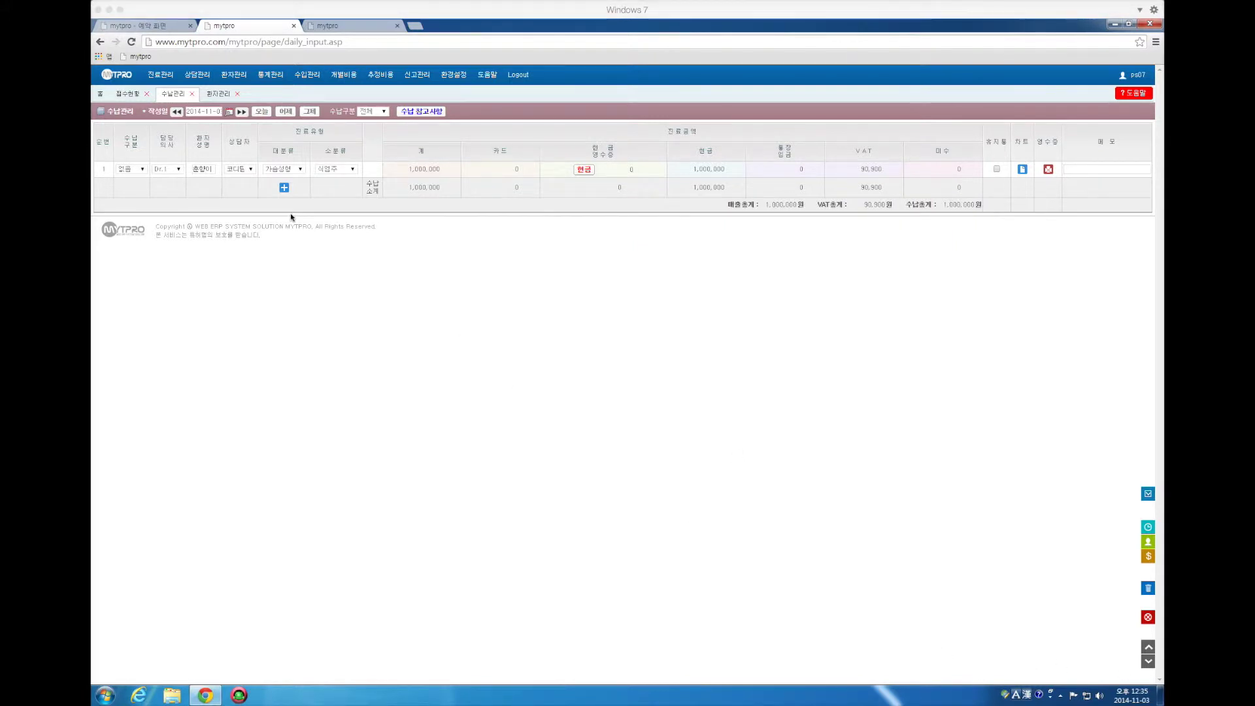
pyautogui.click(299, 170)
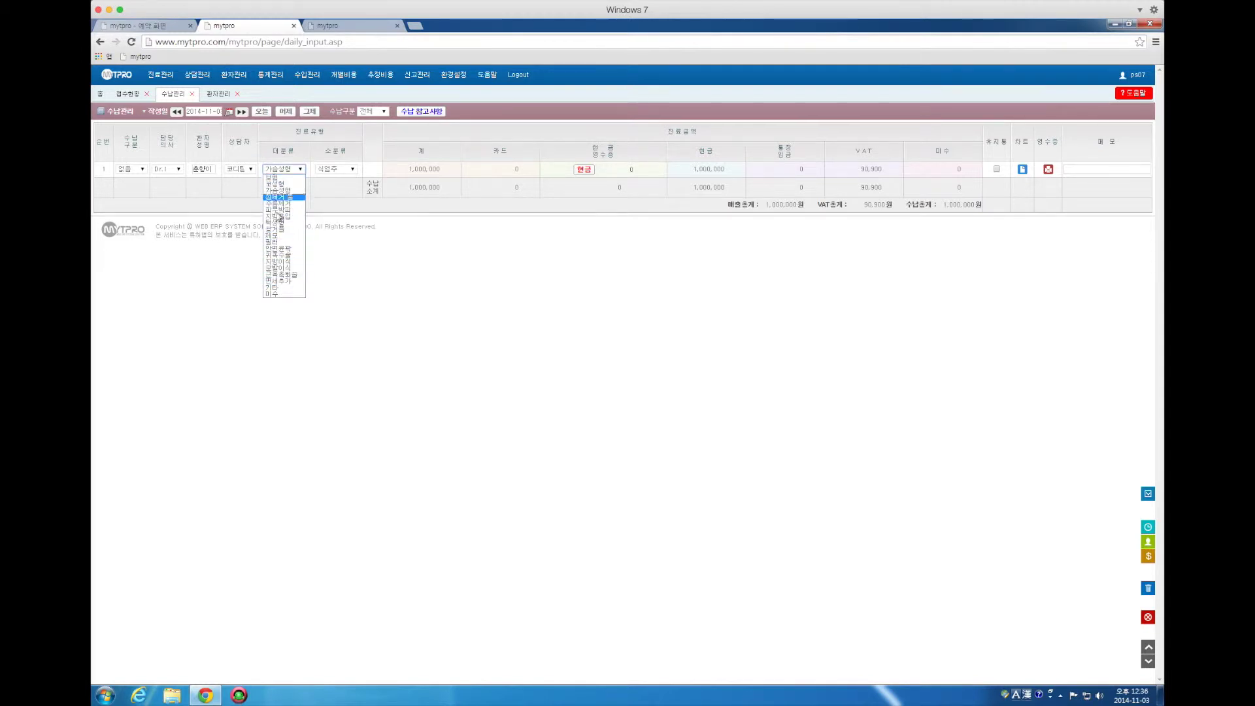
# Step: Open MYTPRO in a new browser tab and go to the 진료유형설정 page's 대분류 and 소분류 management options
pyautogui.hotkey('ctrl', 't')
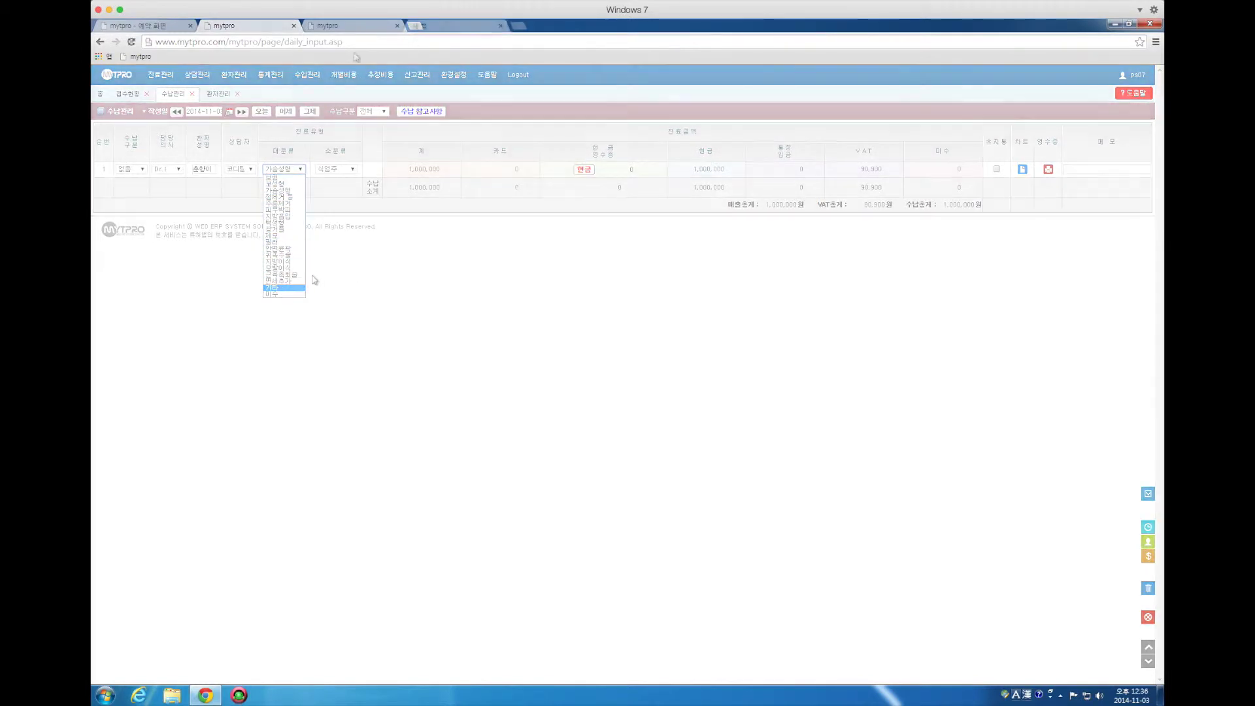
pyautogui.click(141, 56)
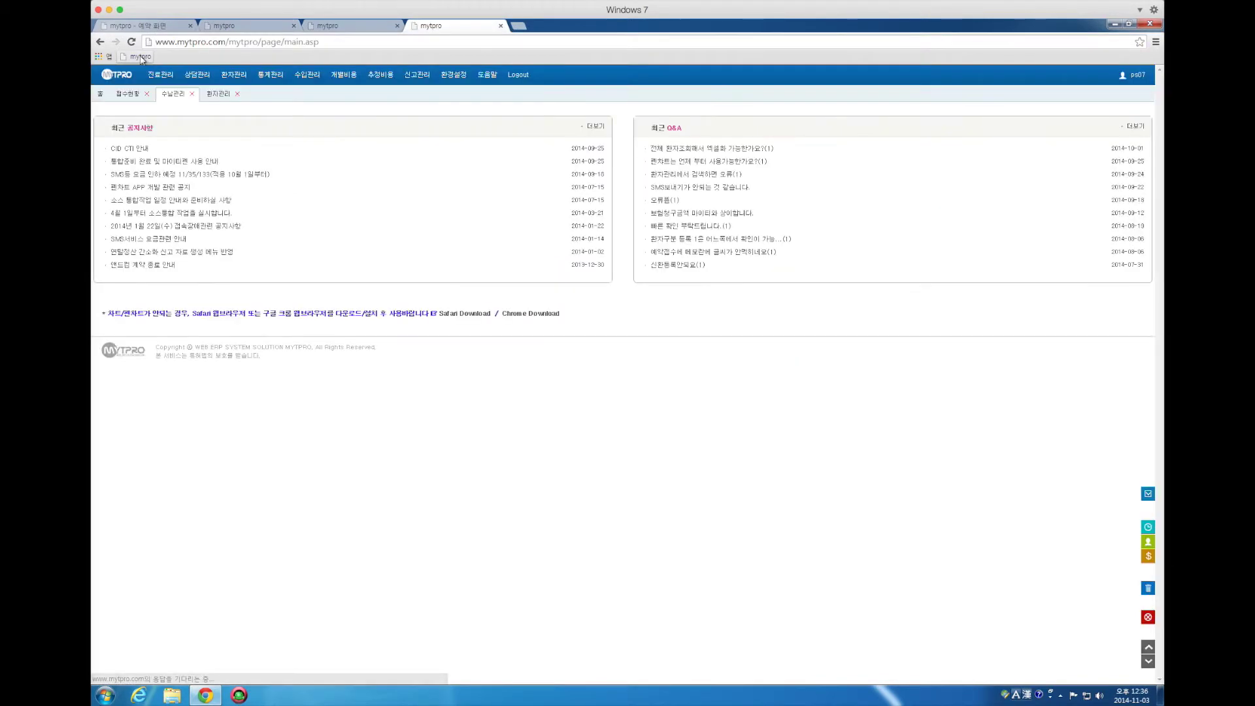
pyautogui.moveTo(456, 78)
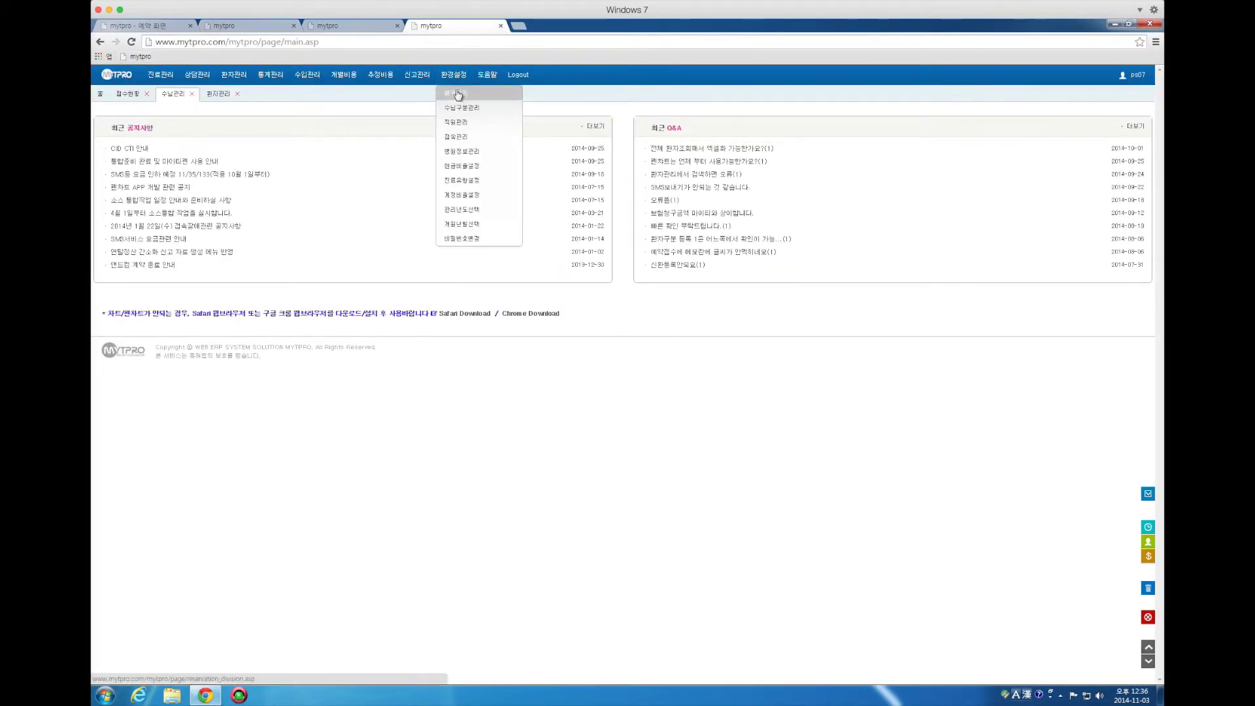
pyautogui.click(466, 185)
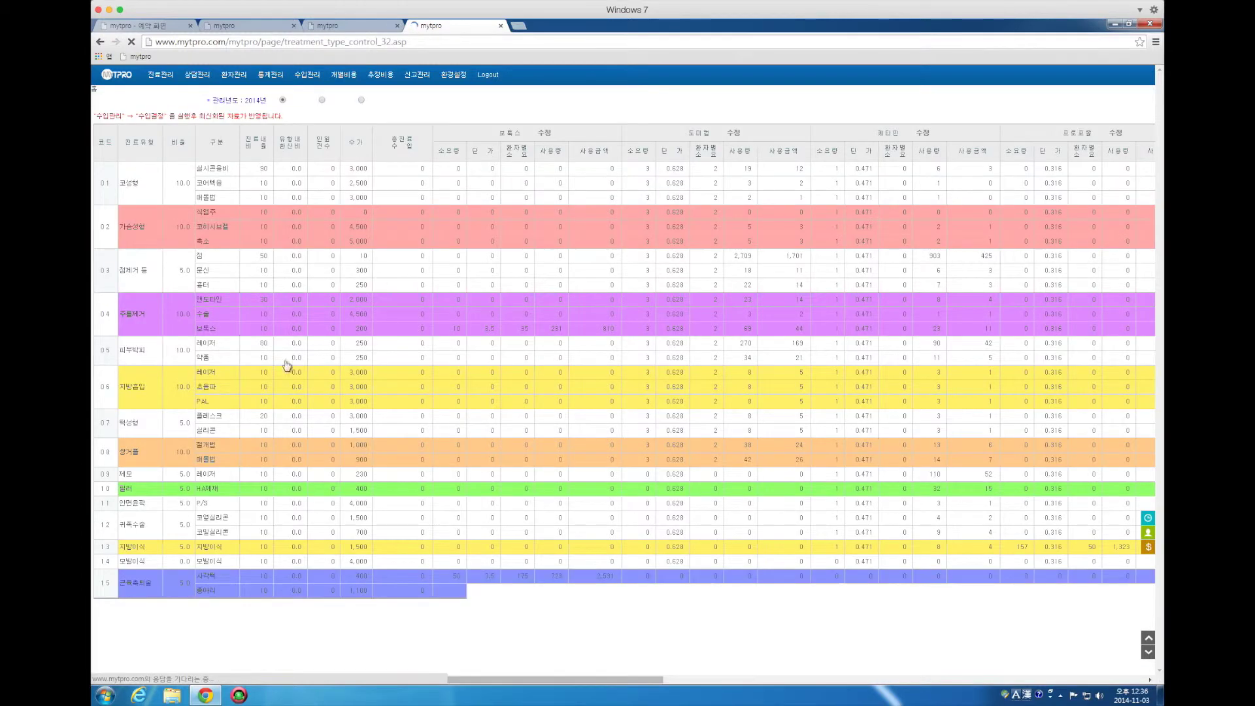
pyautogui.scroll(-2, 219, 386)
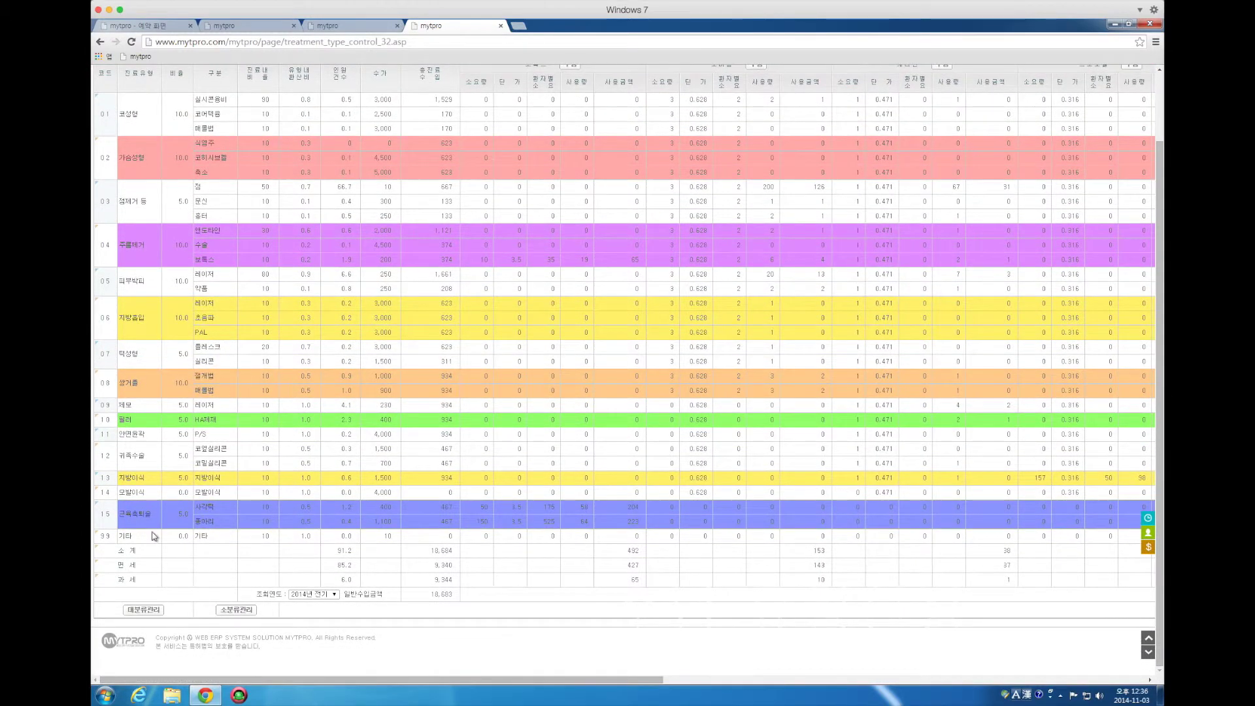
# Step: Register a new 대분류 named 추가2 with 부가세 set to 과세 and purple as its colour
pyautogui.click(147, 611)
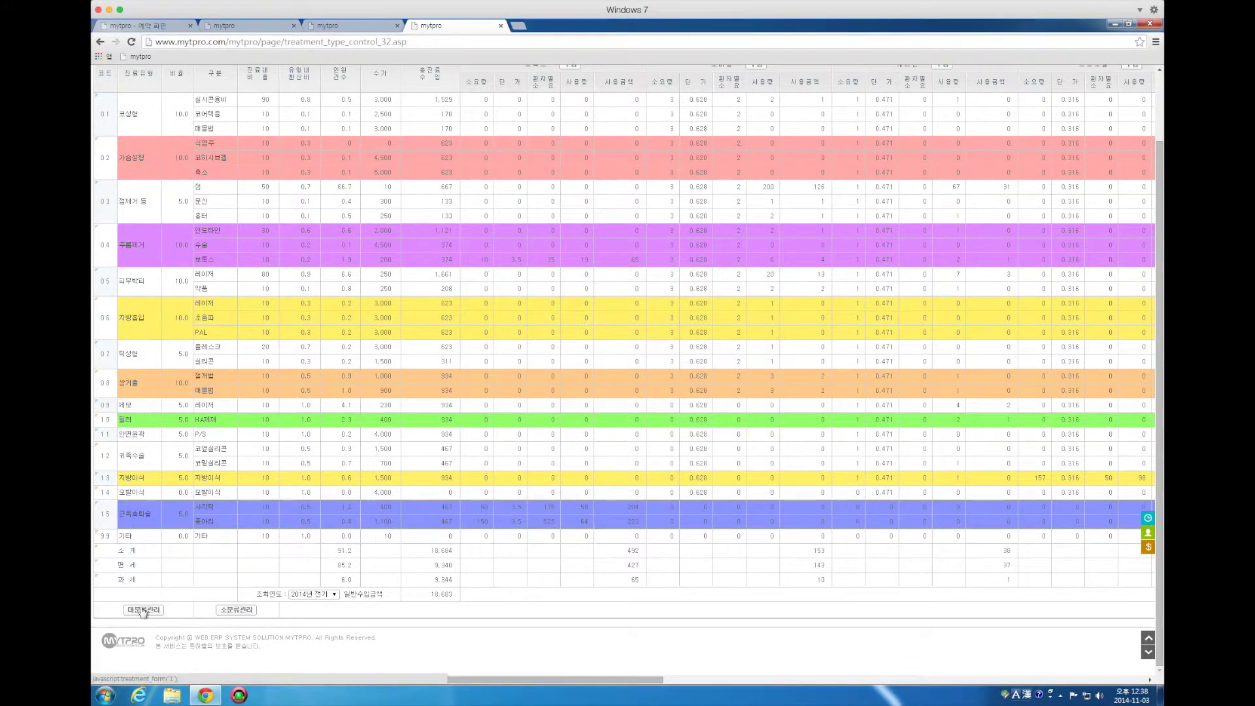
pyautogui.click(144, 610)
pyautogui.click(595, 337)
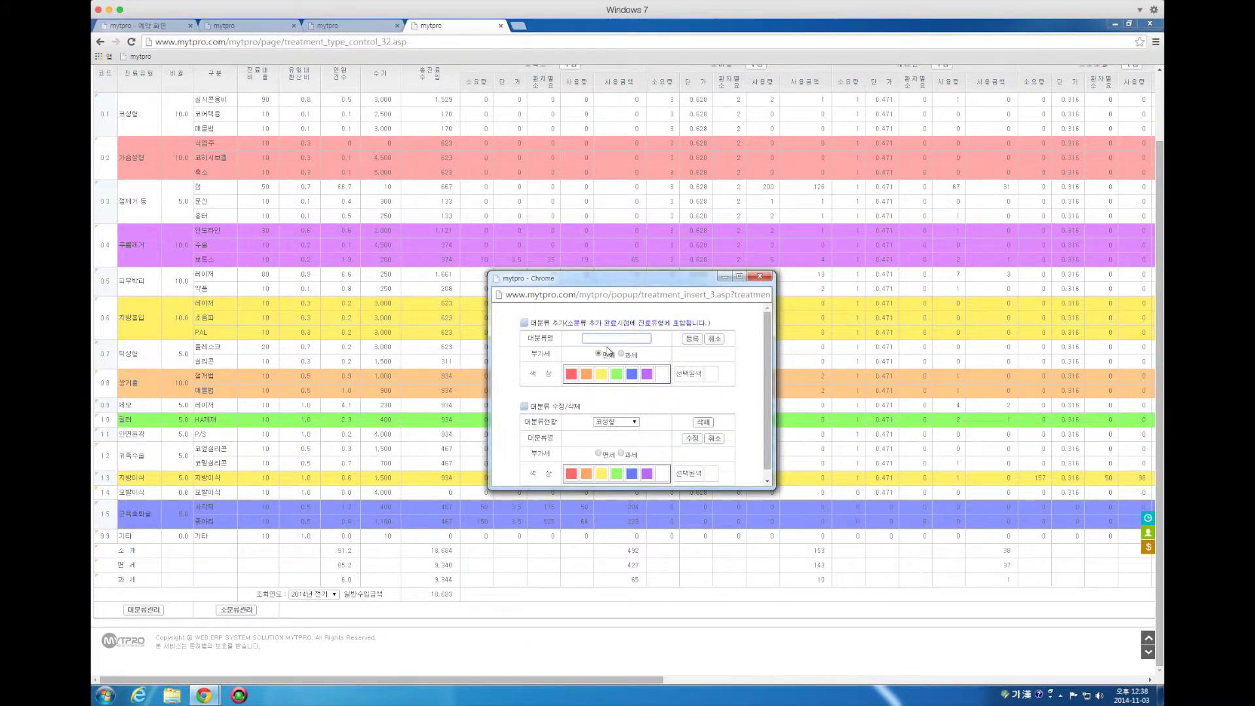
pyautogui.write('추가2')
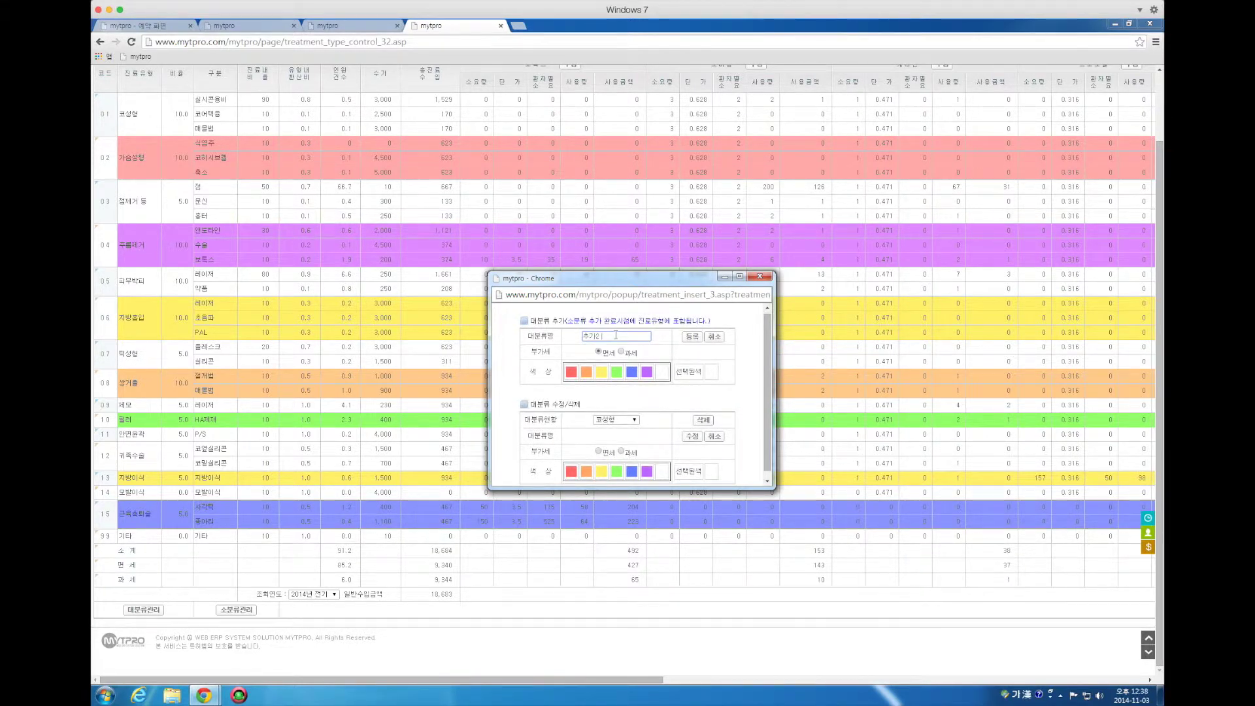
pyautogui.click(621, 353)
pyautogui.click(647, 373)
pyautogui.click(692, 337)
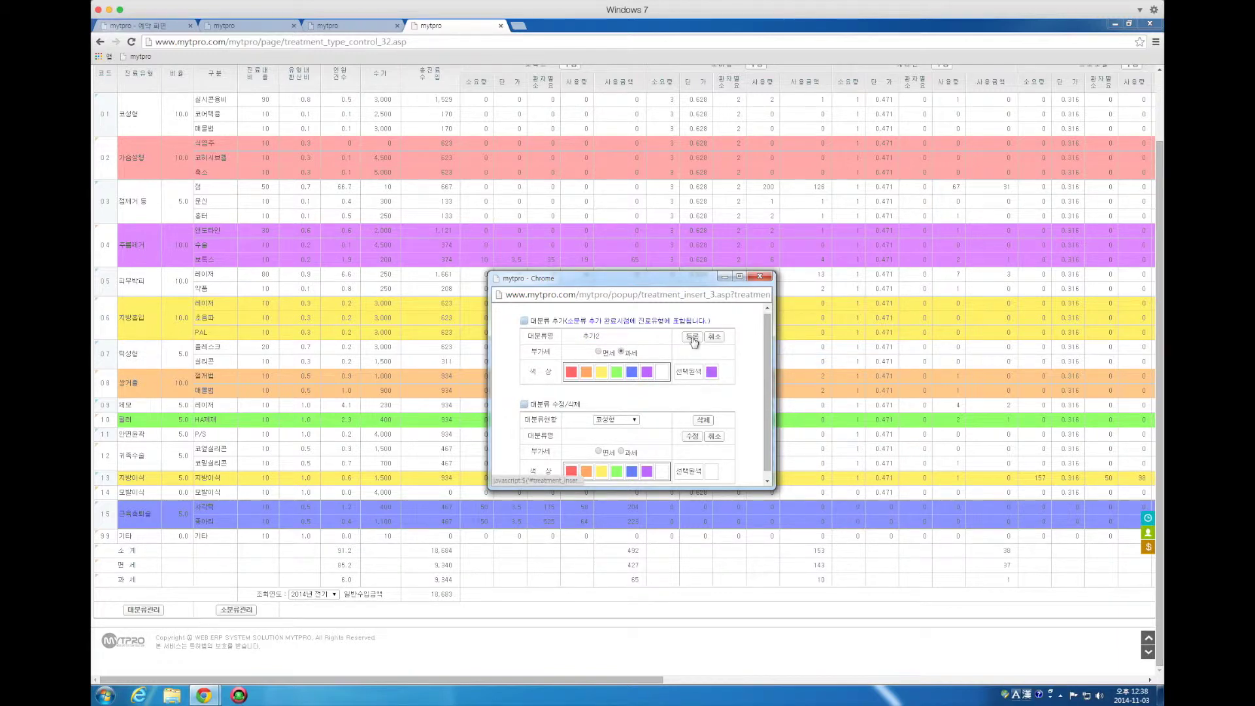
pyautogui.click(697, 370)
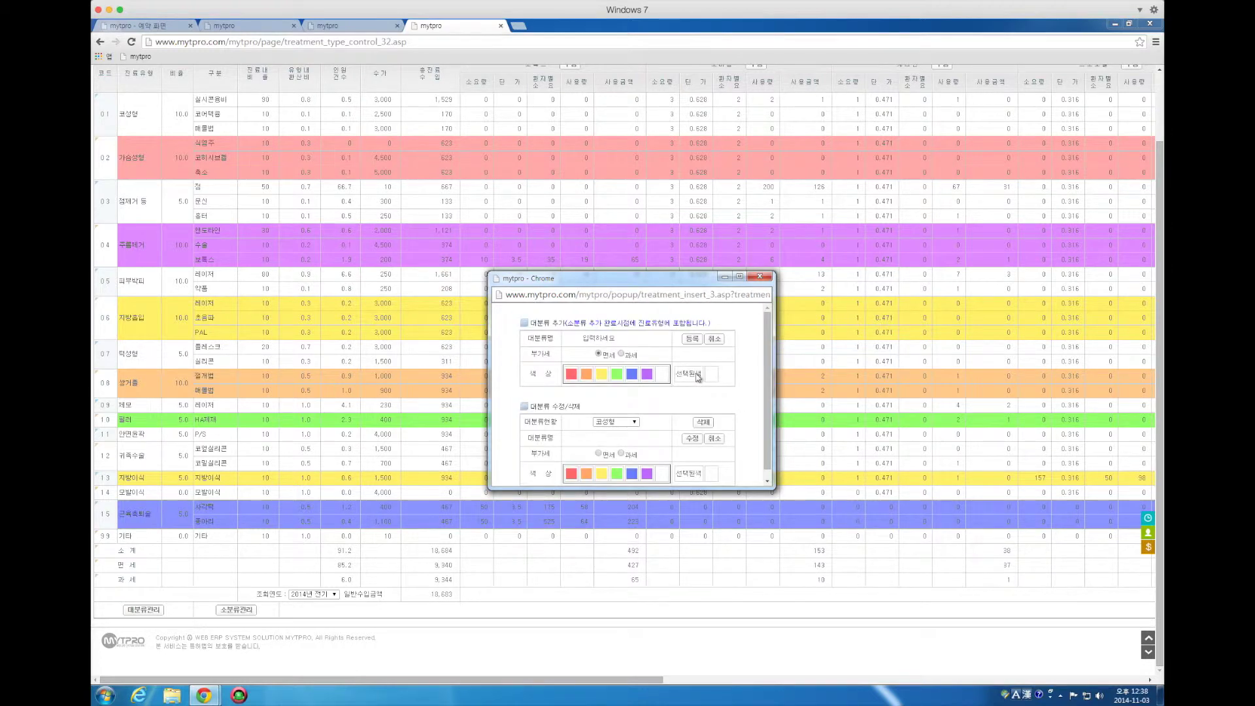
# Step: Check the 대분류현황 list for the new category and close the 대분류 management window
pyautogui.click(628, 422)
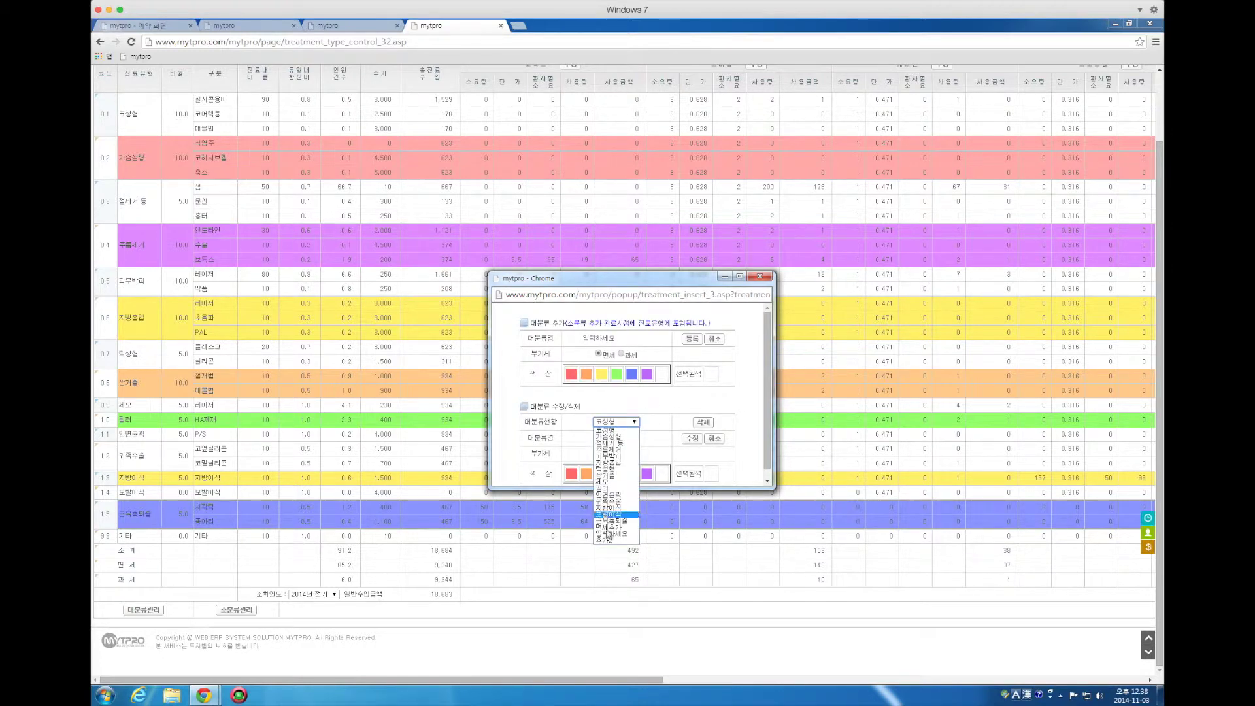
pyautogui.click(647, 411)
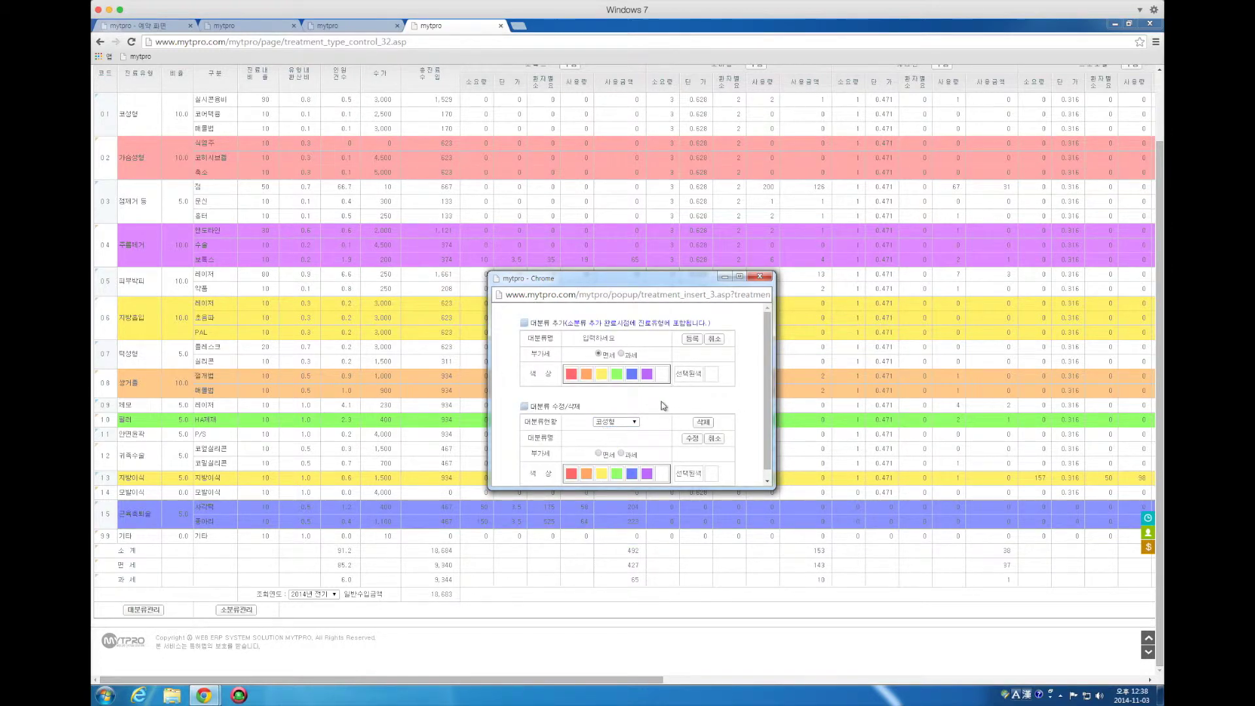
pyautogui.scroll(-1, 663, 405)
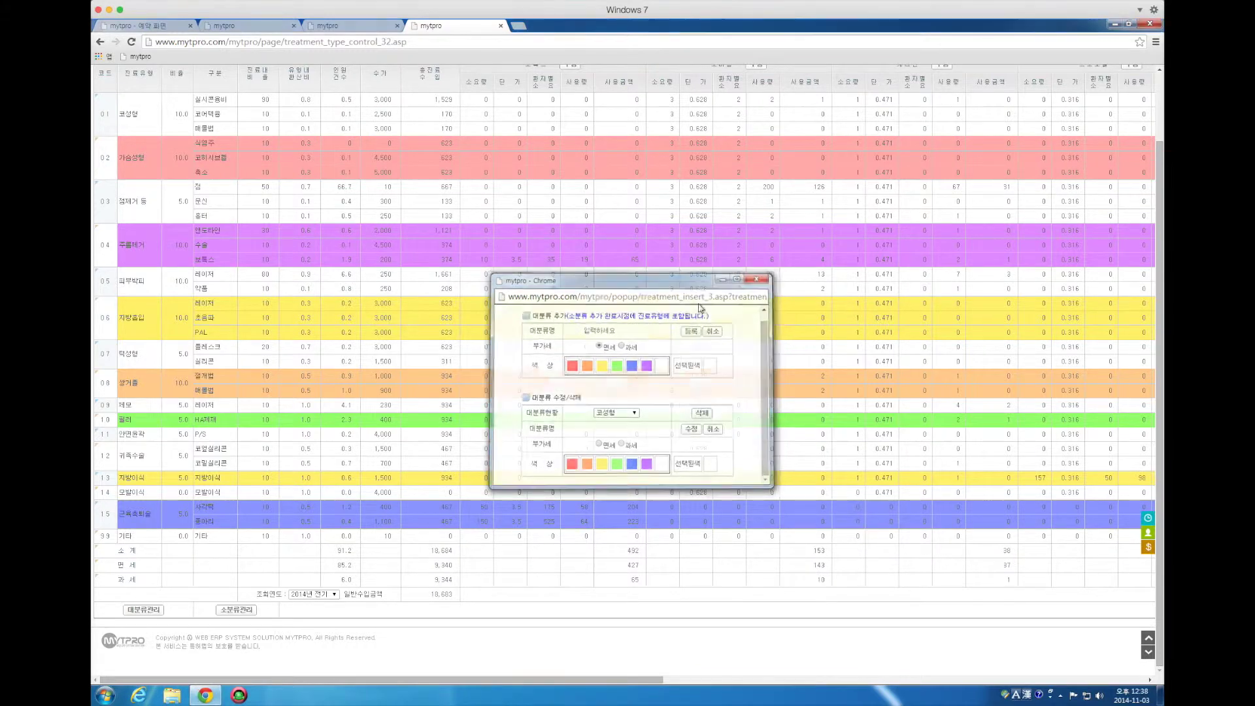
pyautogui.click(758, 280)
# Step: Register a new 소분류 named 추가2 under the 대분류 추가2
pyautogui.click(236, 610)
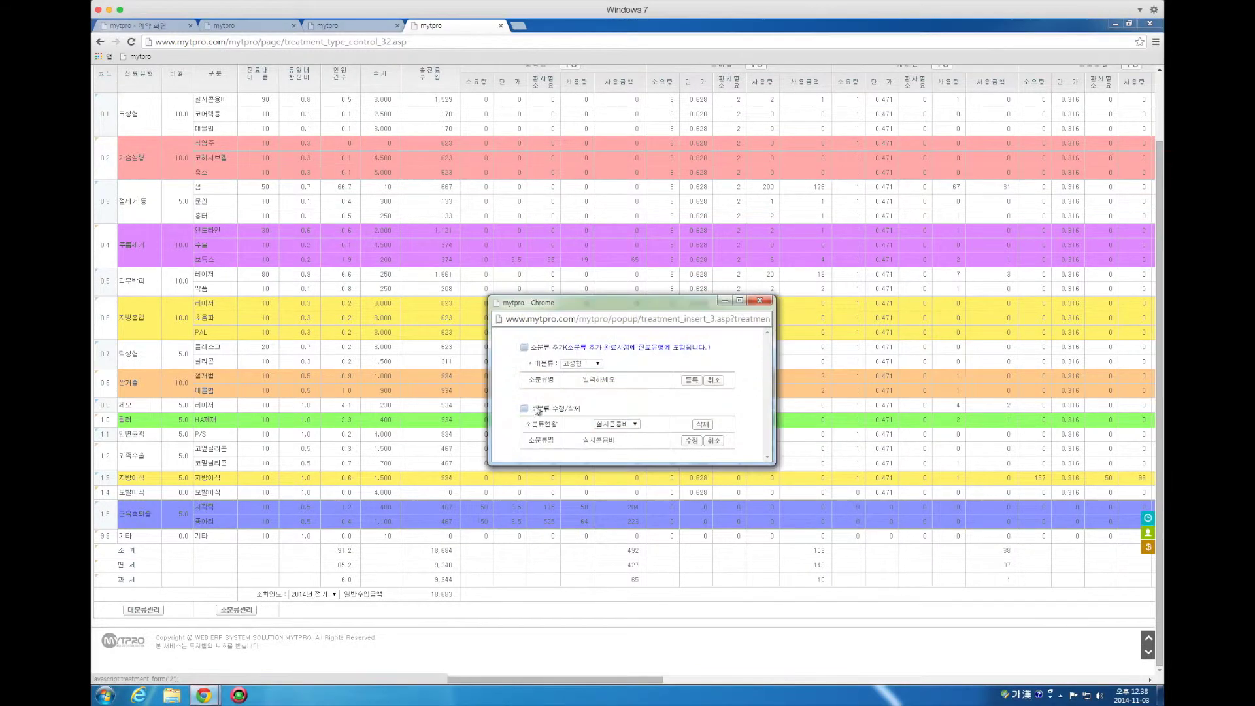
pyautogui.click(592, 364)
pyautogui.click(581, 482)
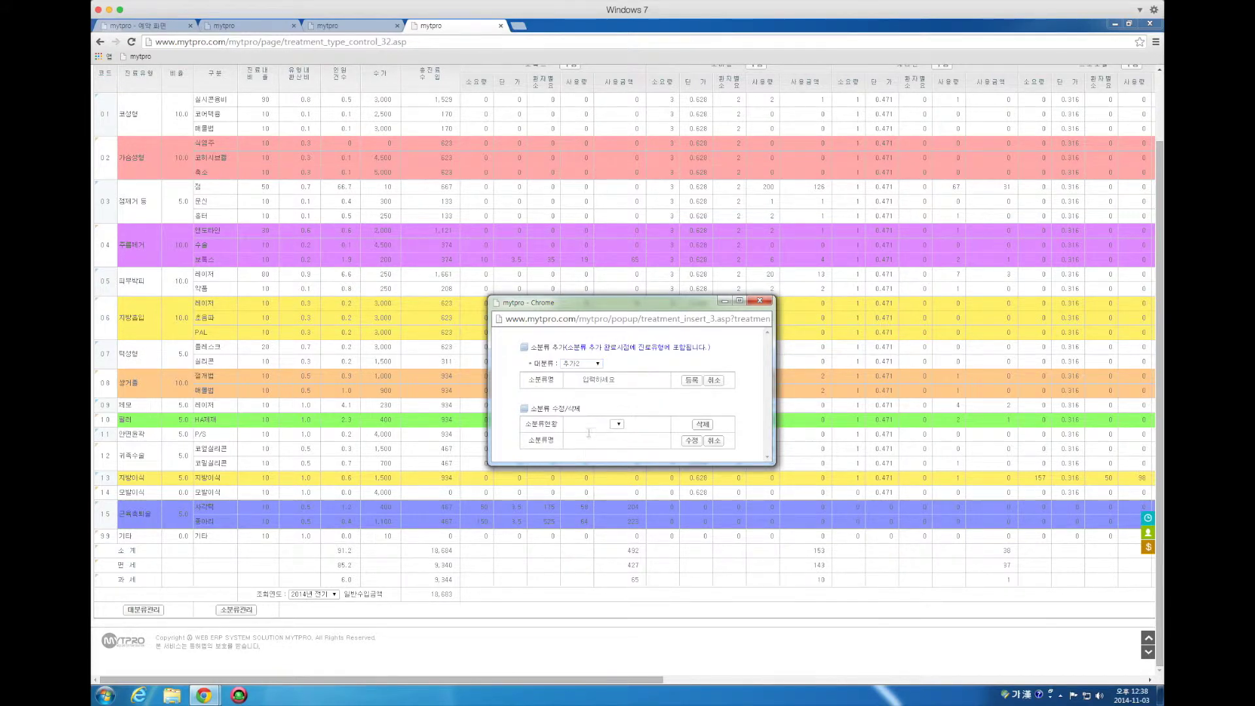
pyautogui.click(608, 382)
pyautogui.write('추가2')
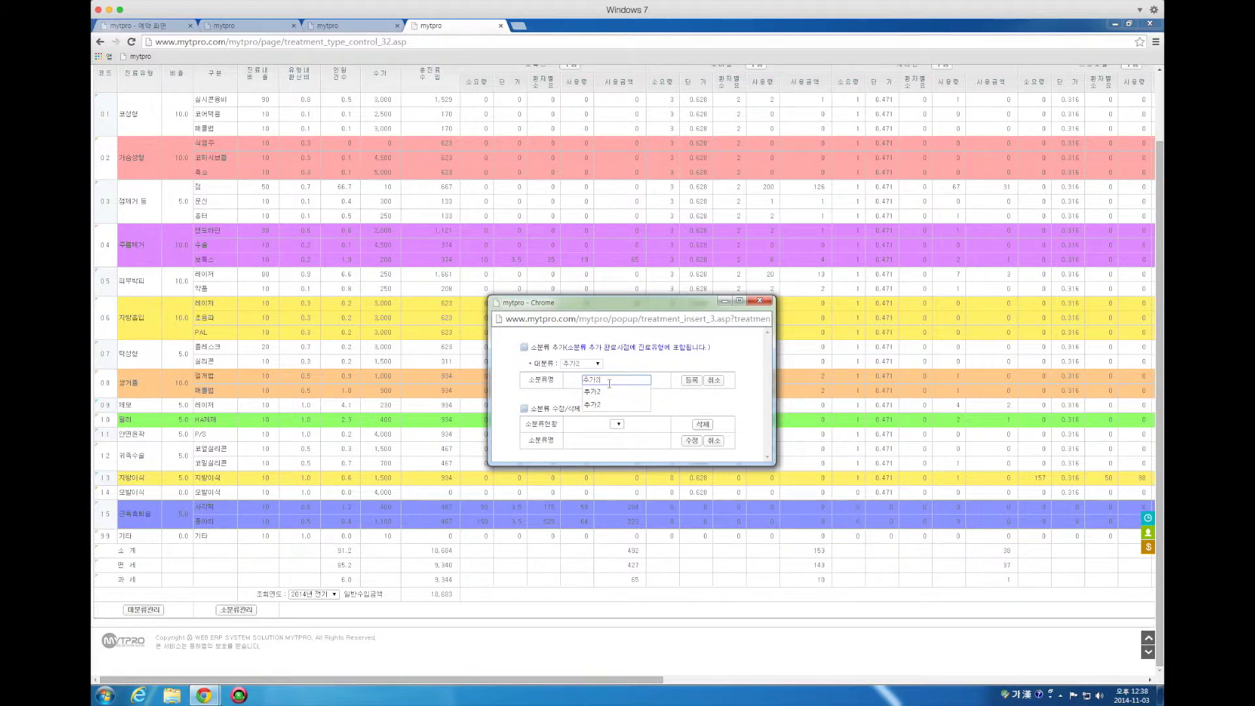
pyautogui.click(692, 381)
pyautogui.click(692, 381)
pyautogui.click(698, 385)
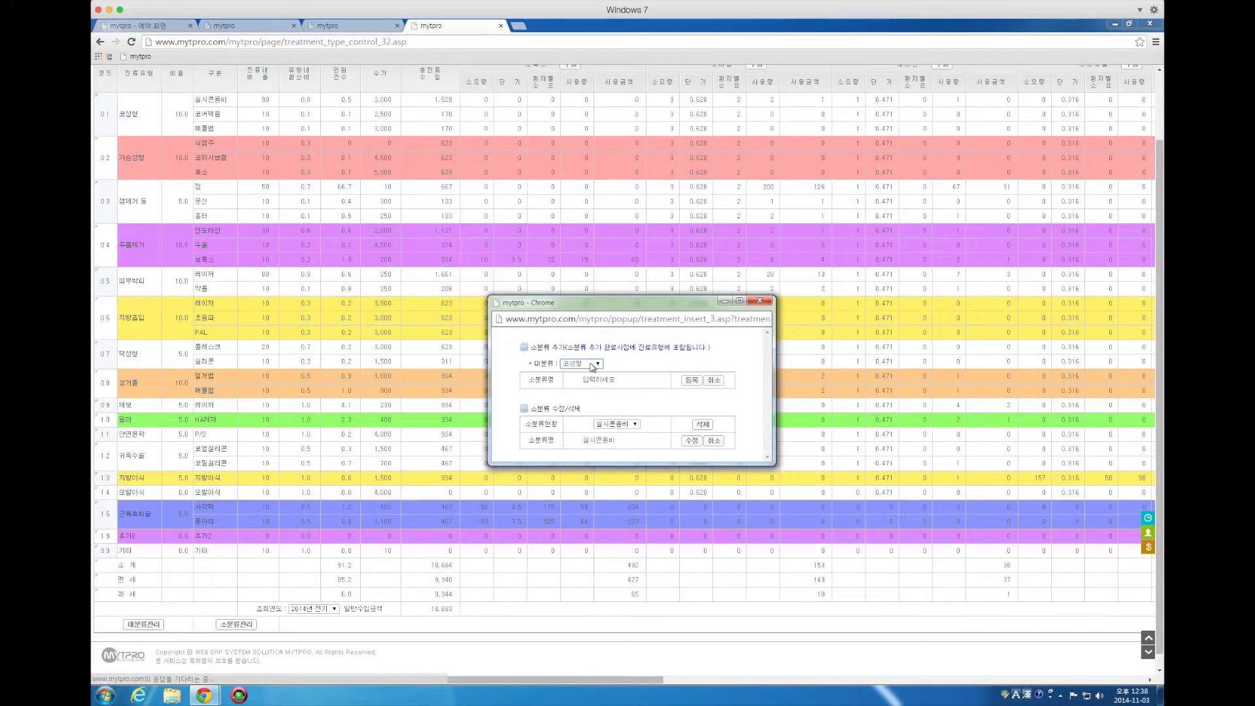
# Step: Check the 소분류 registered under 대분류 추가2 and close the 소분류 management window
pyautogui.click(597, 364)
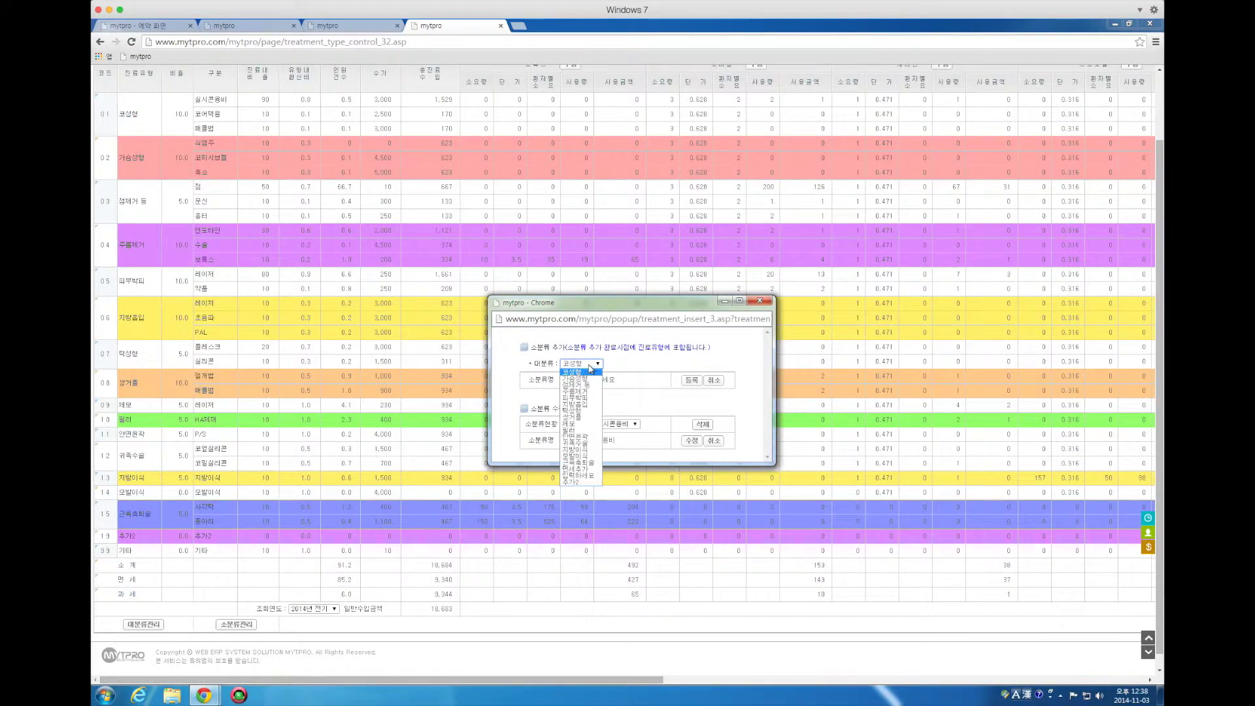
pyautogui.click(573, 481)
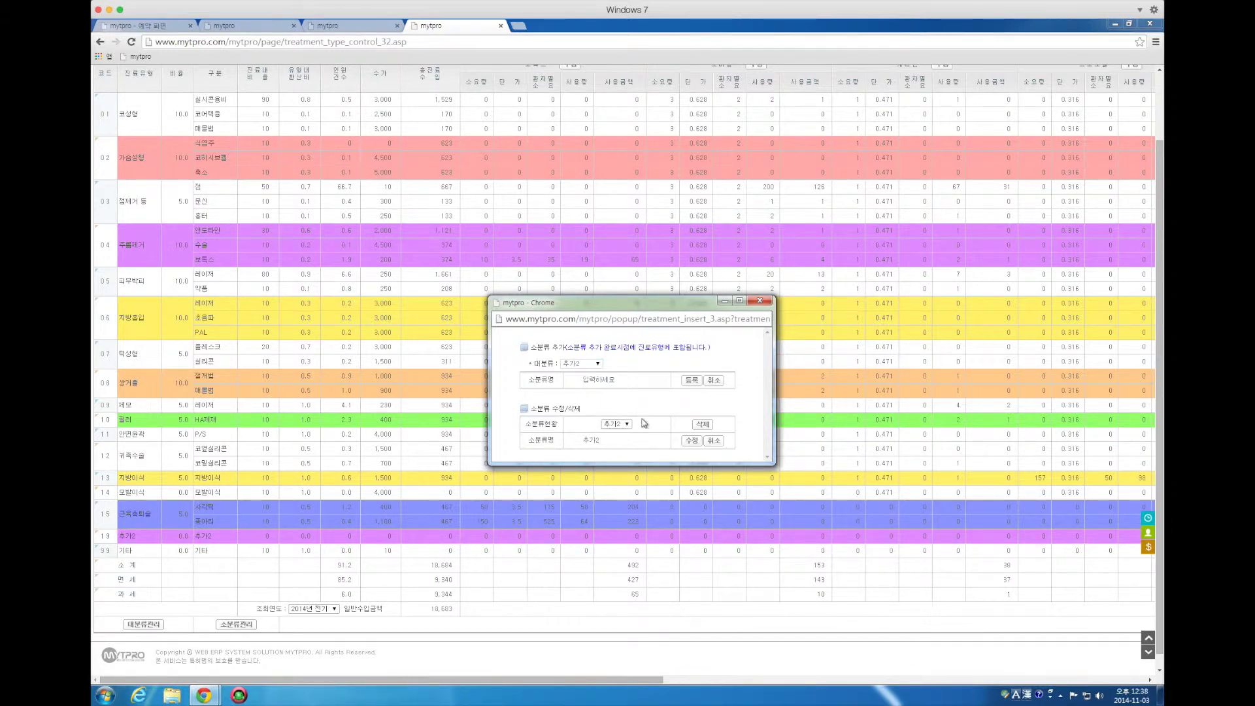
pyautogui.click(760, 300)
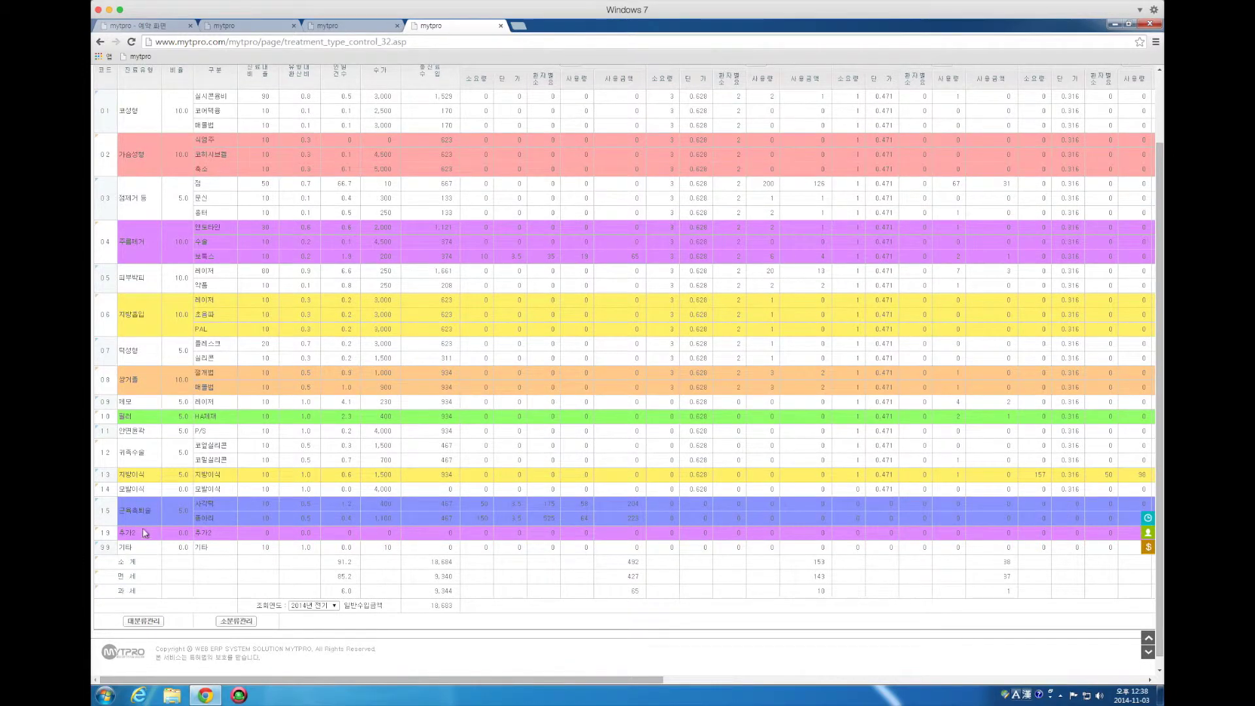
# Step: In the patient's 수납내역, change the payment entry's 대분류 to 추가2
pyautogui.click(369, 29)
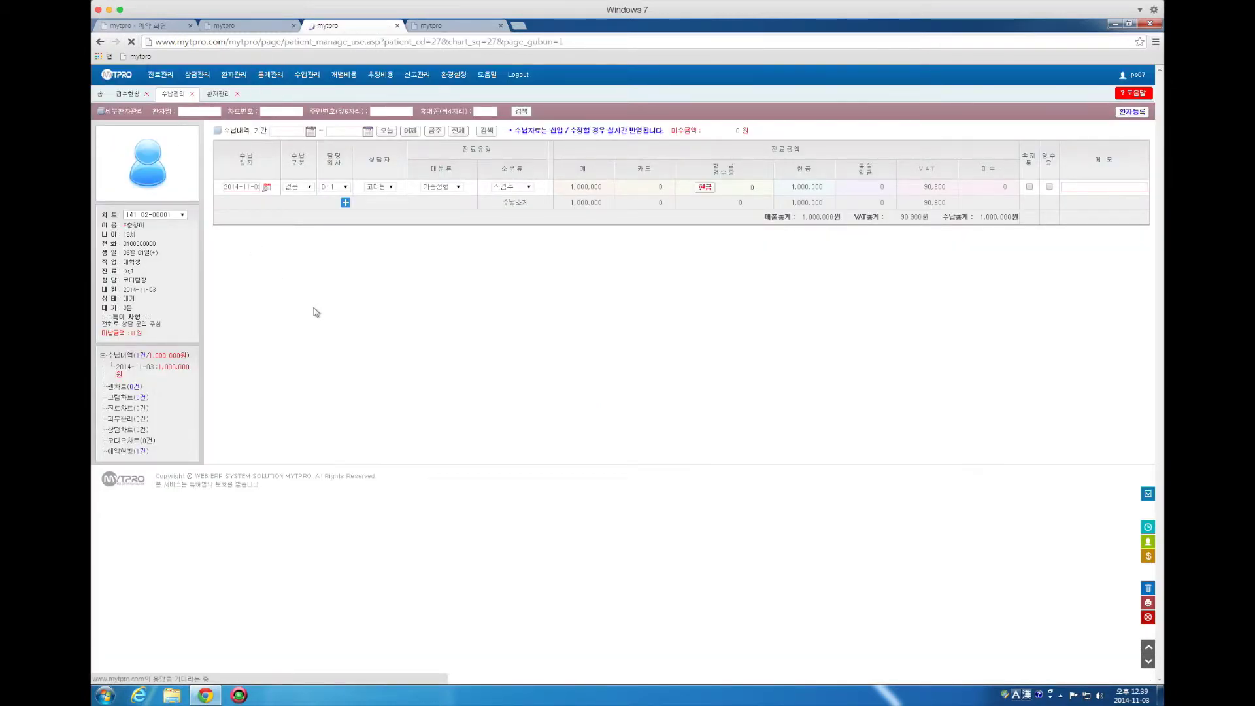
pyautogui.click(450, 187)
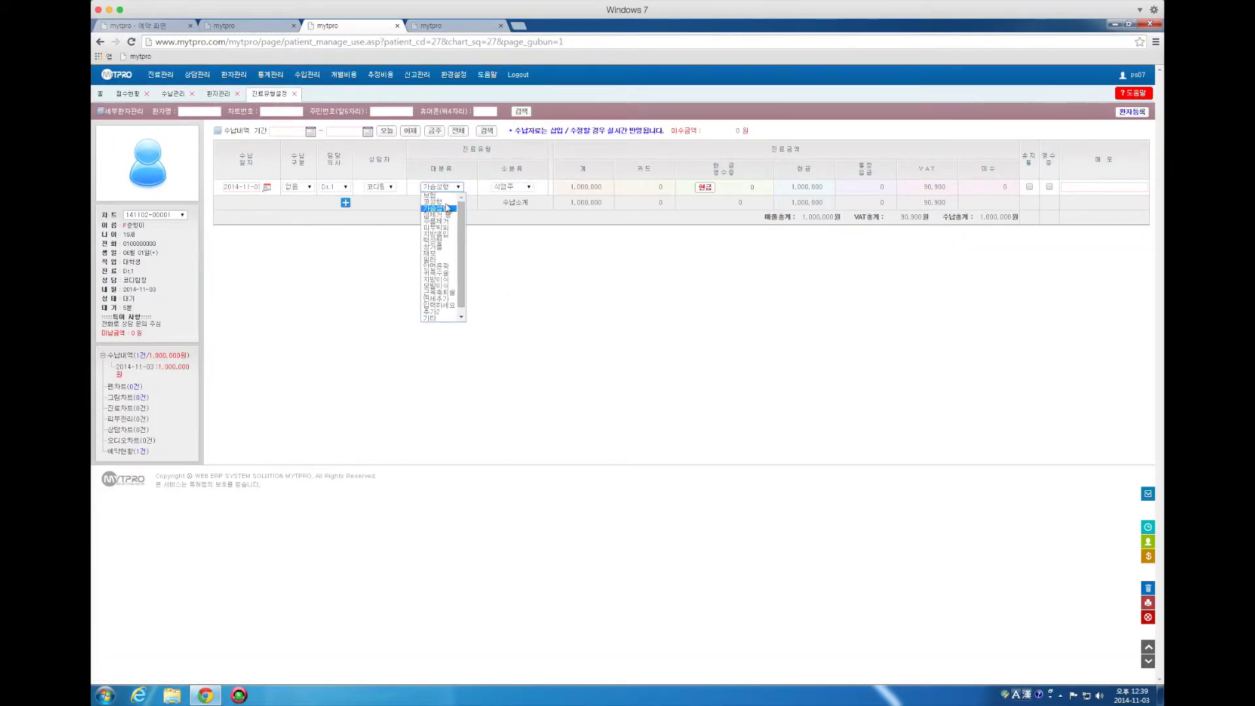
pyautogui.click(444, 313)
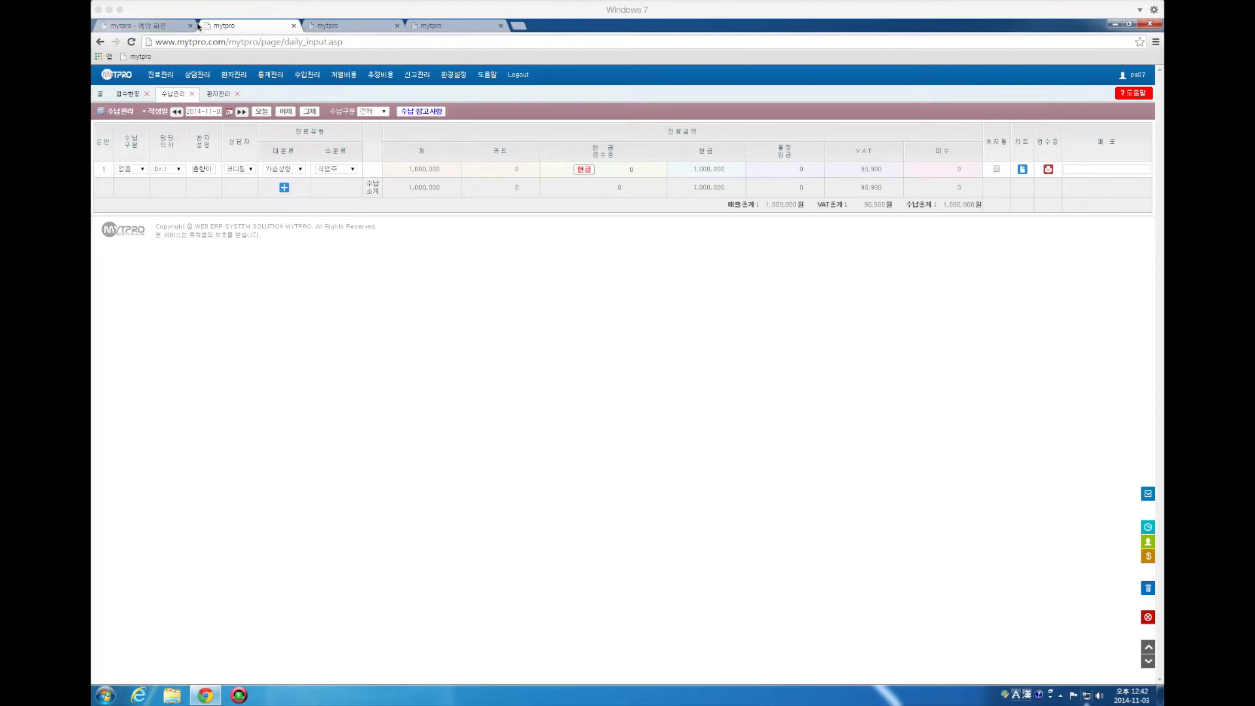
# Step: Review the 12:00 PM patient's appointment details under D원장 and compare the daily 수납관리 page with the patient's 수납내역
pyautogui.click(169, 27)
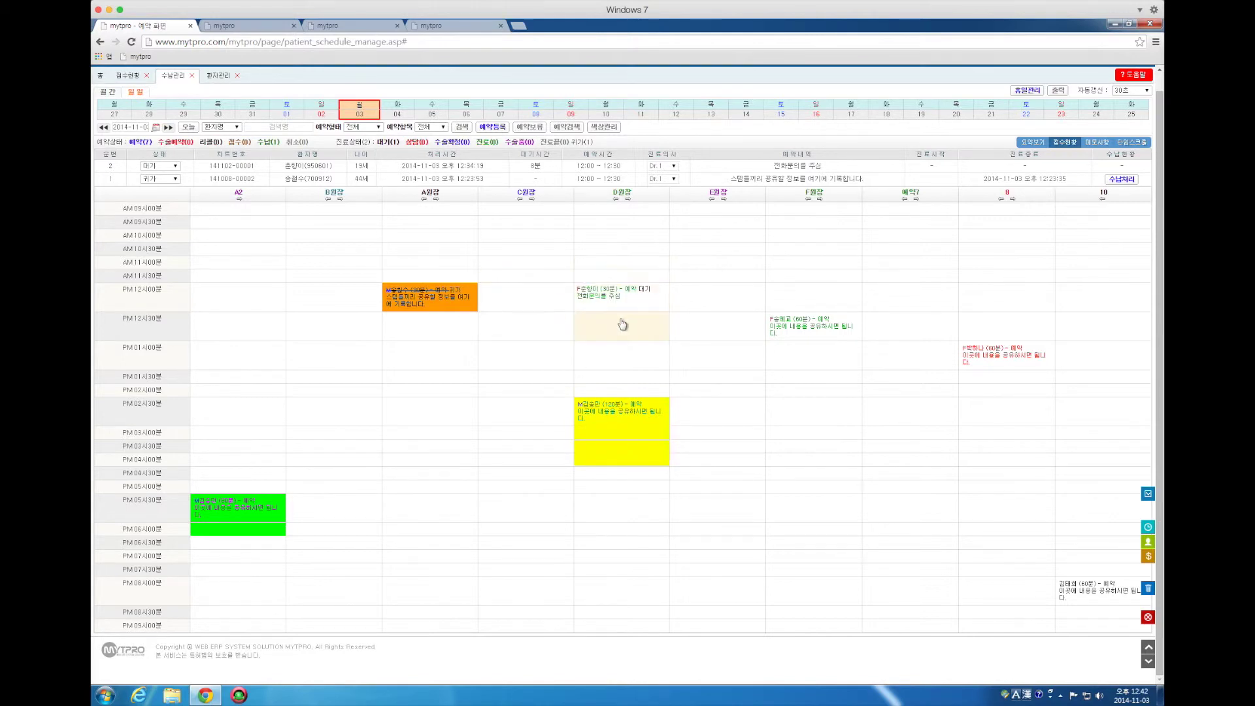
pyautogui.moveTo(607, 303)
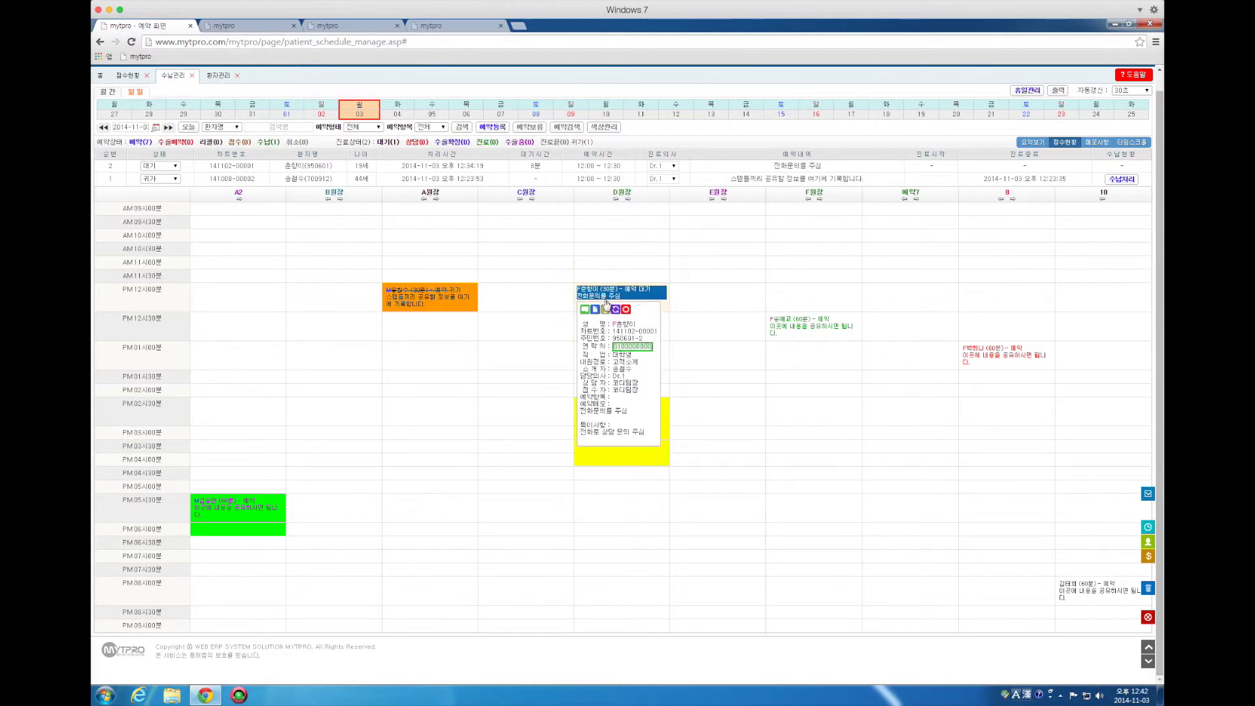
pyautogui.click(232, 29)
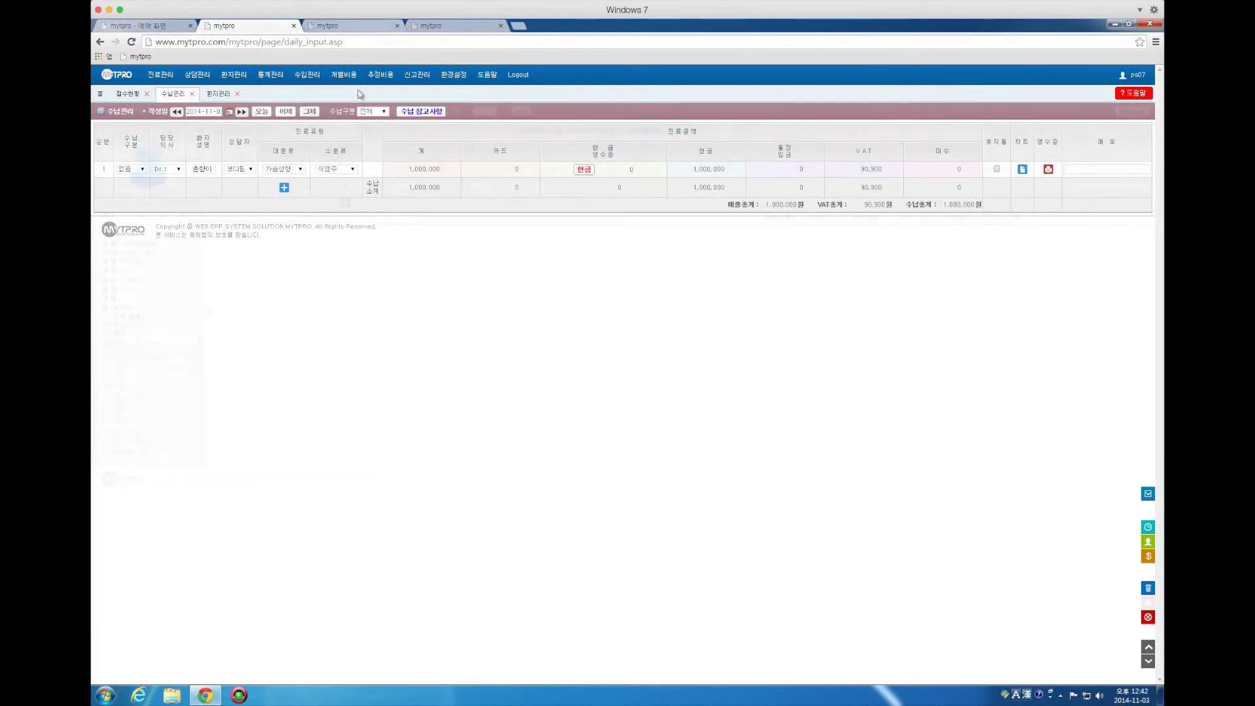
pyautogui.click(327, 25)
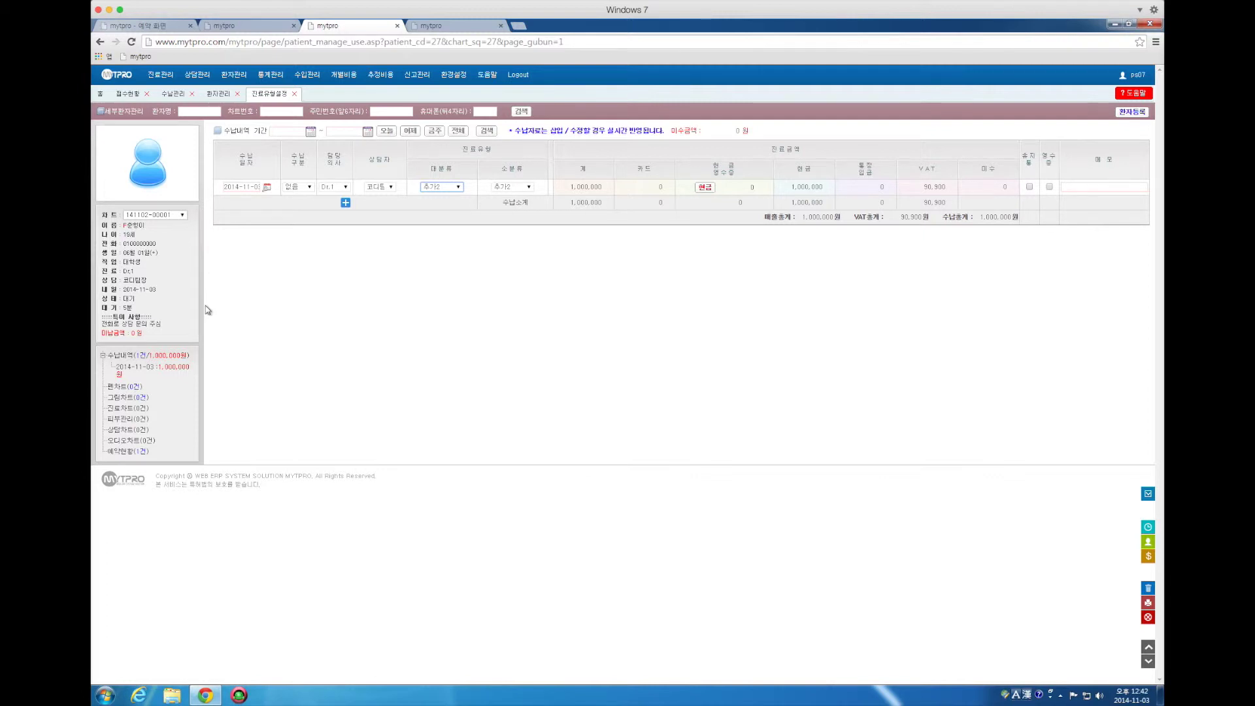
pyautogui.click(271, 28)
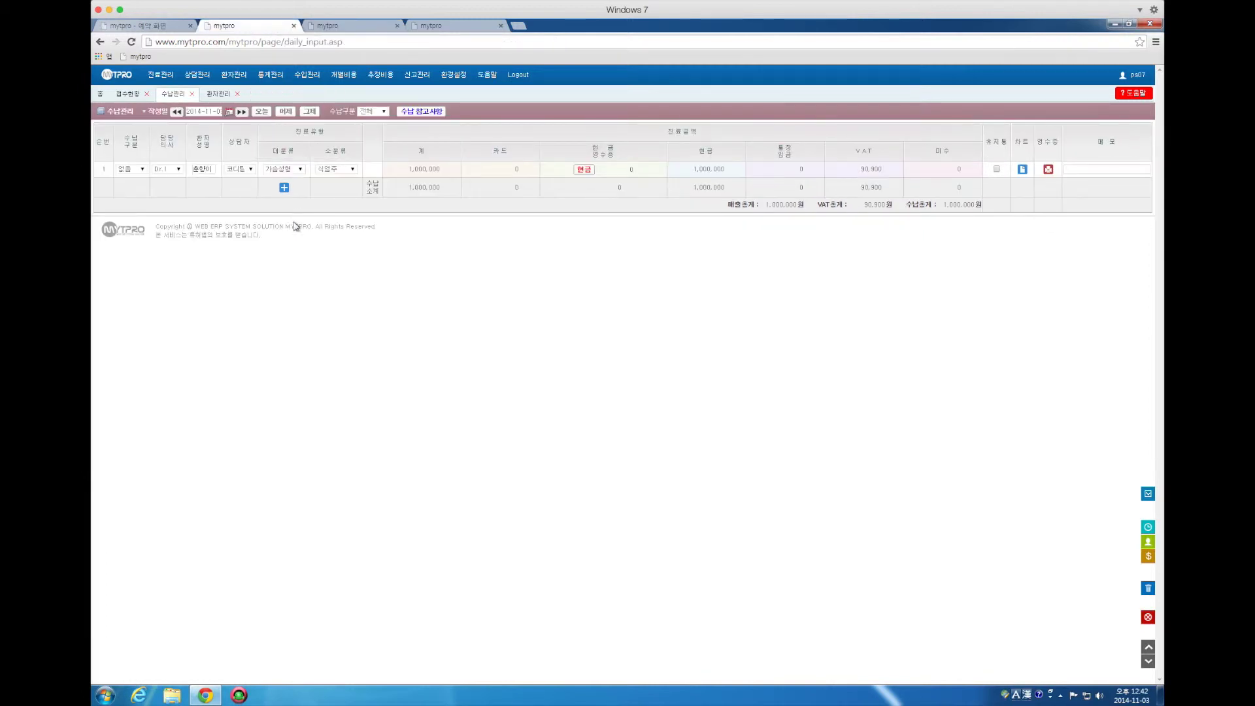
pyautogui.click(340, 25)
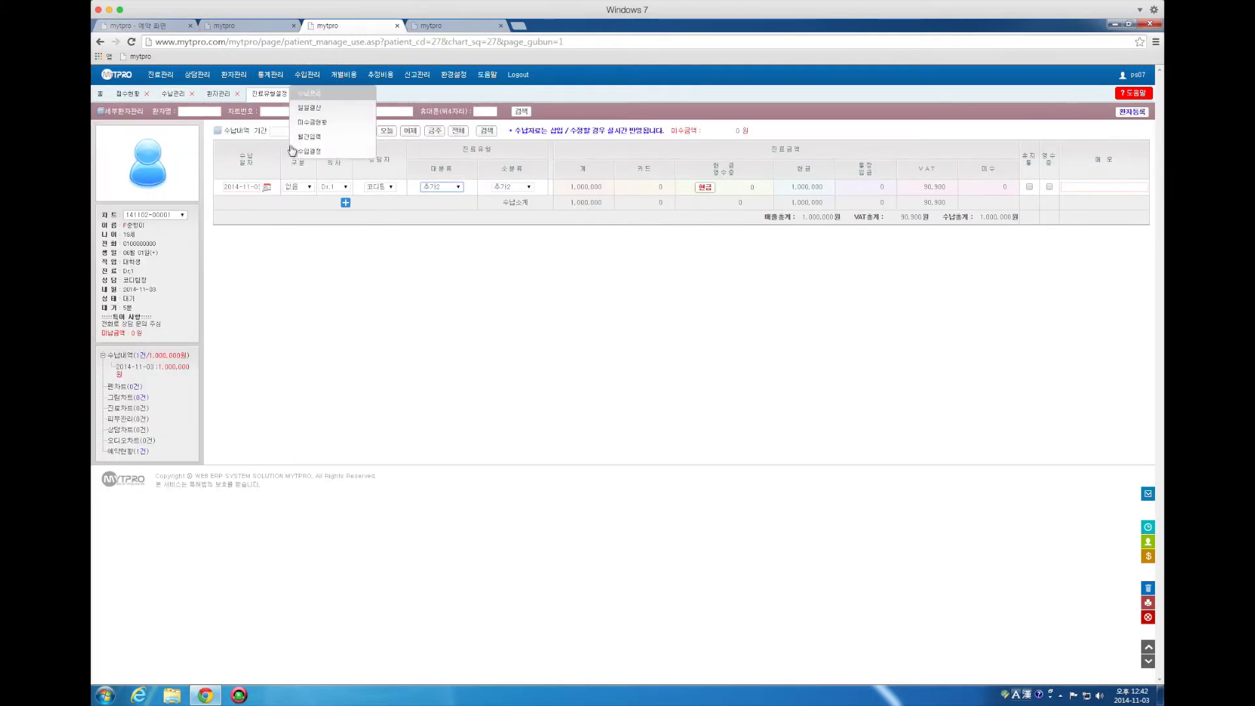
pyautogui.click(344, 204)
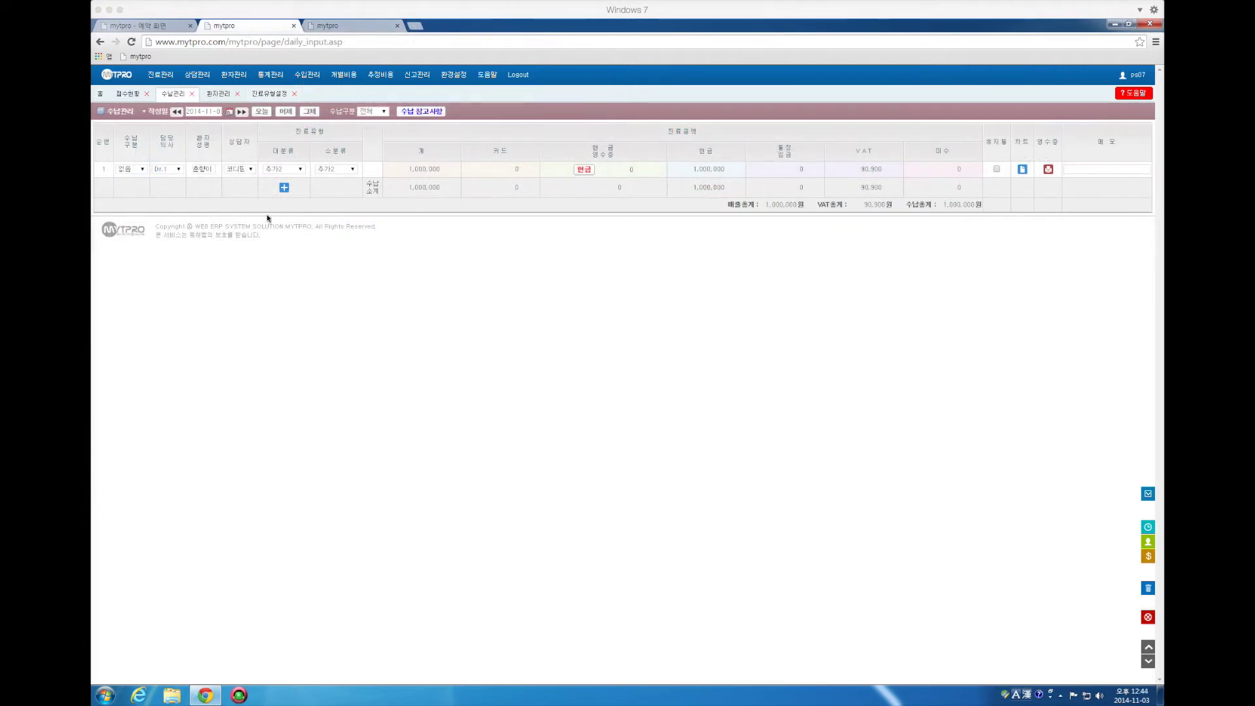
# Step: Add a second payment row in the daily 수납관리 page, enter and confirm the same patient's name, and check it in the patient's 수납내역
pyautogui.click(285, 189)
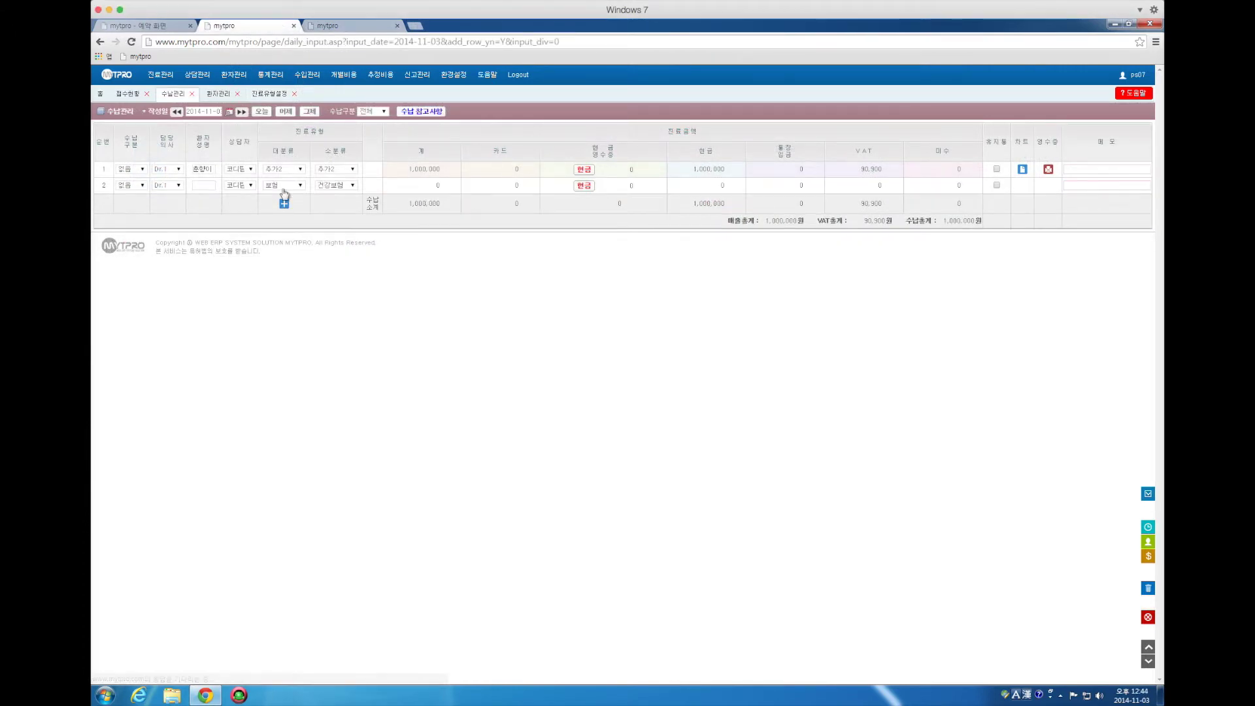
pyautogui.click(203, 186)
pyautogui.press('Hangul')
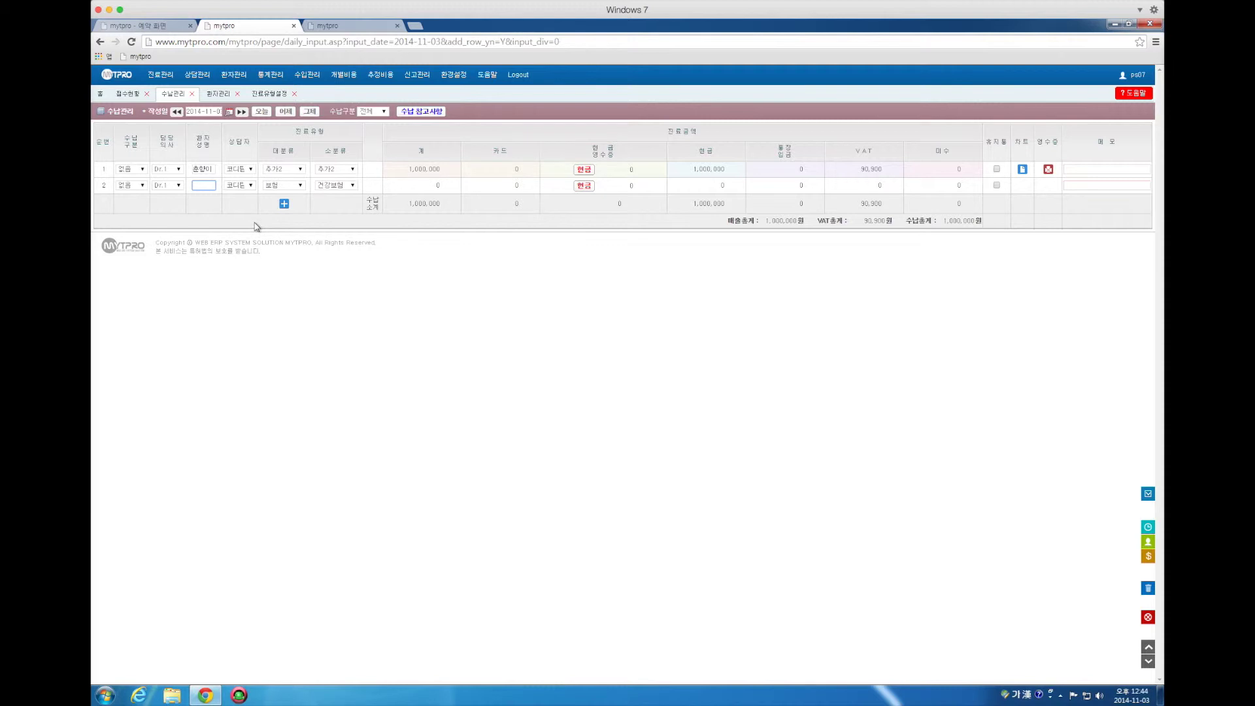
pyautogui.write('춘향이')
pyautogui.press('Return')
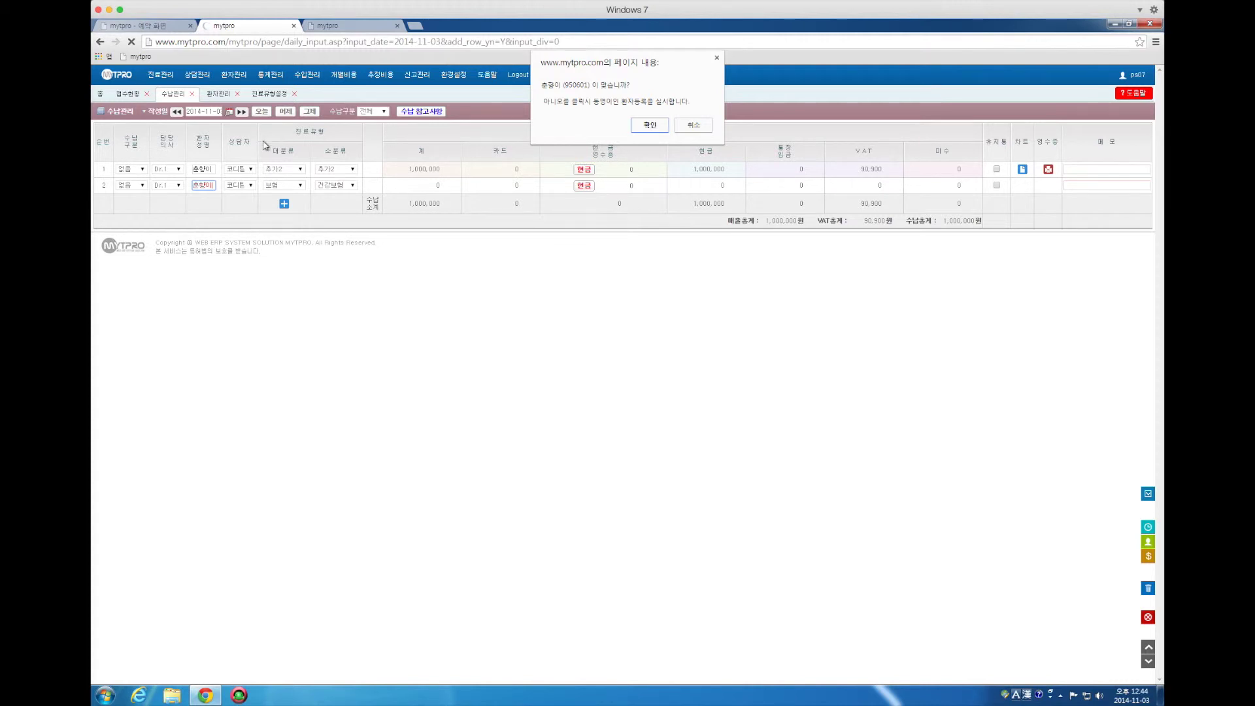
pyautogui.click(648, 127)
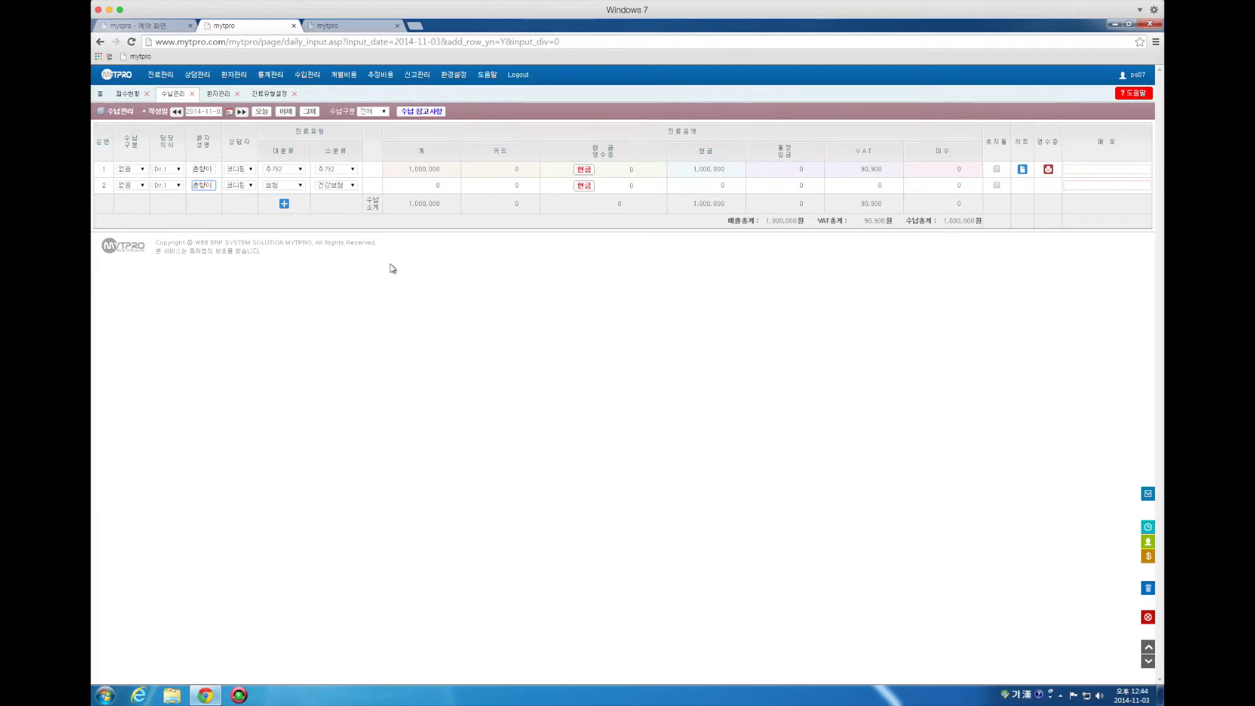
pyautogui.click(356, 28)
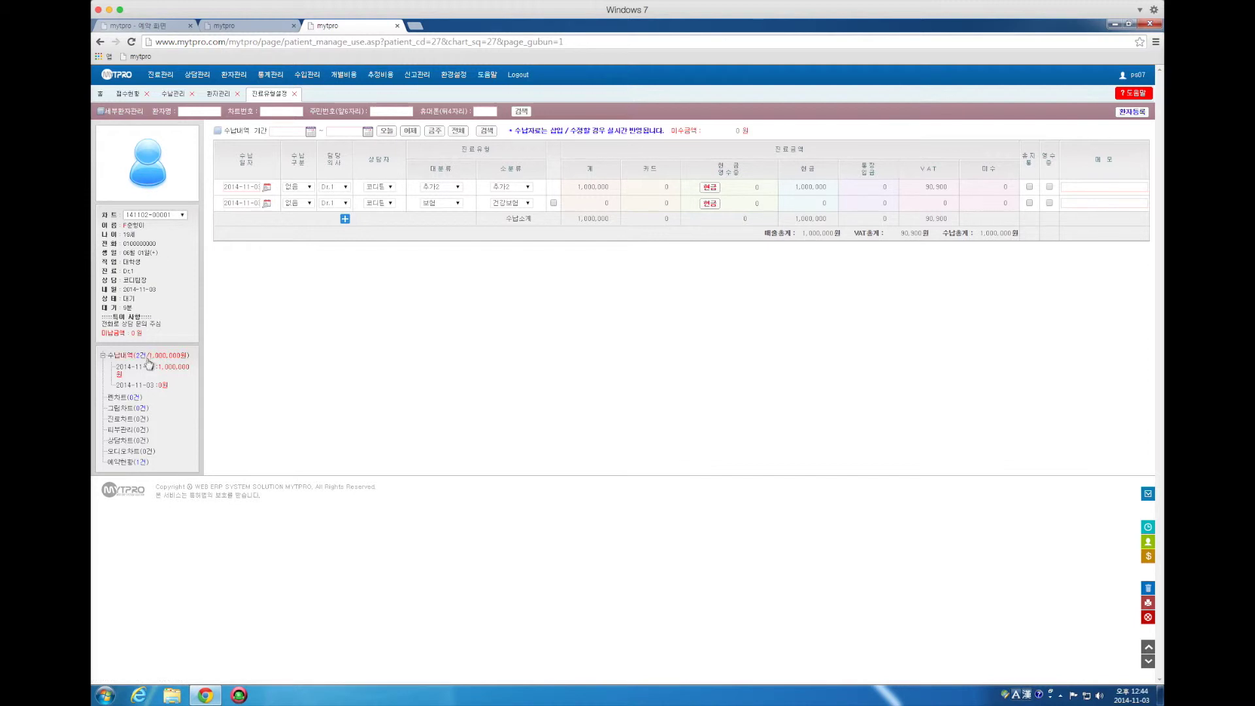
# Step: Fill in the patient's name on the blank second row of the daily 수납관리 page and confirm the matching patient
pyautogui.click(254, 29)
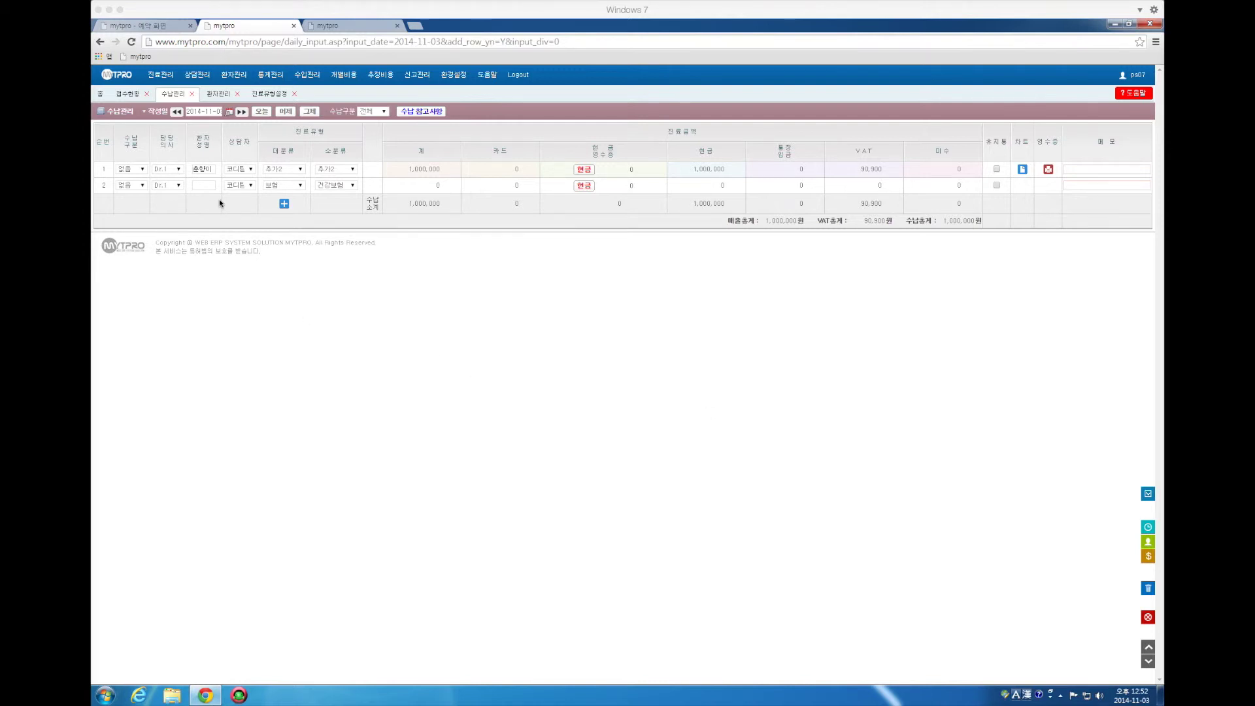
pyautogui.click(206, 186)
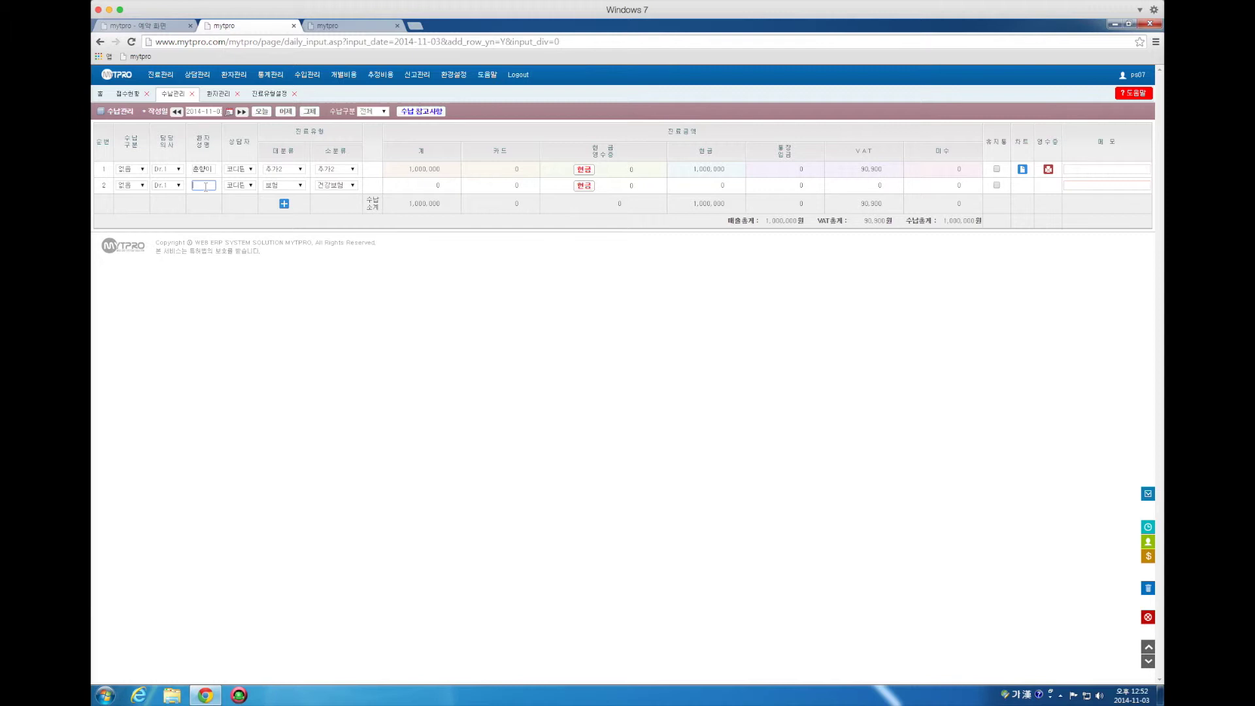
pyautogui.write('춘향')
pyautogui.press('Return')
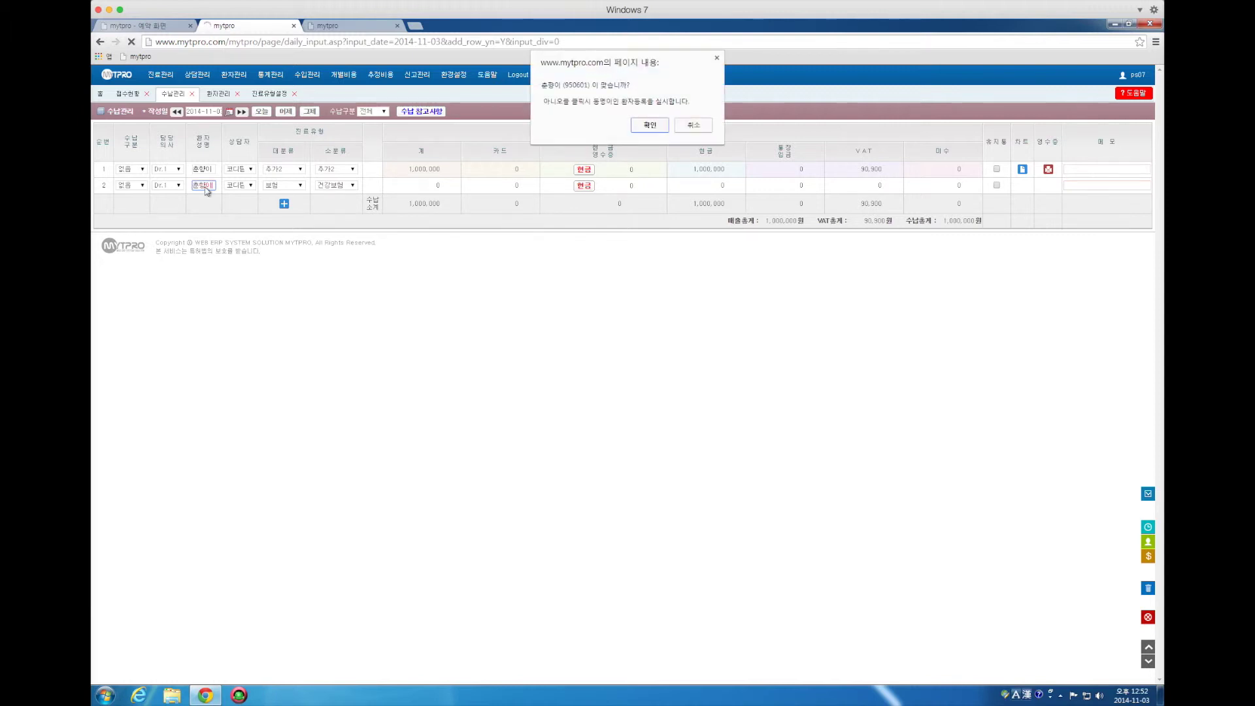
pyautogui.click(650, 124)
# Step: Set the second row's 대분류 to 미수 with a 카드 amount of 5,000,000, and check the refreshed 수납내역 of the patient
pyautogui.click(286, 187)
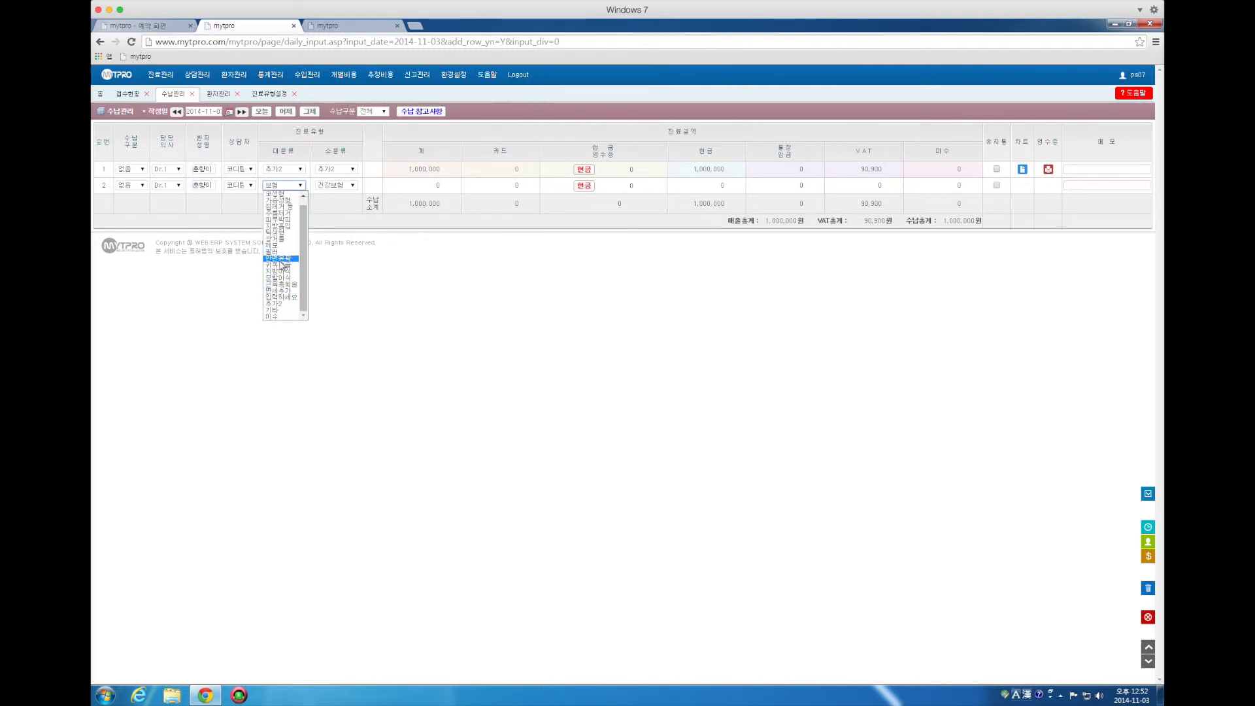
pyautogui.click(282, 318)
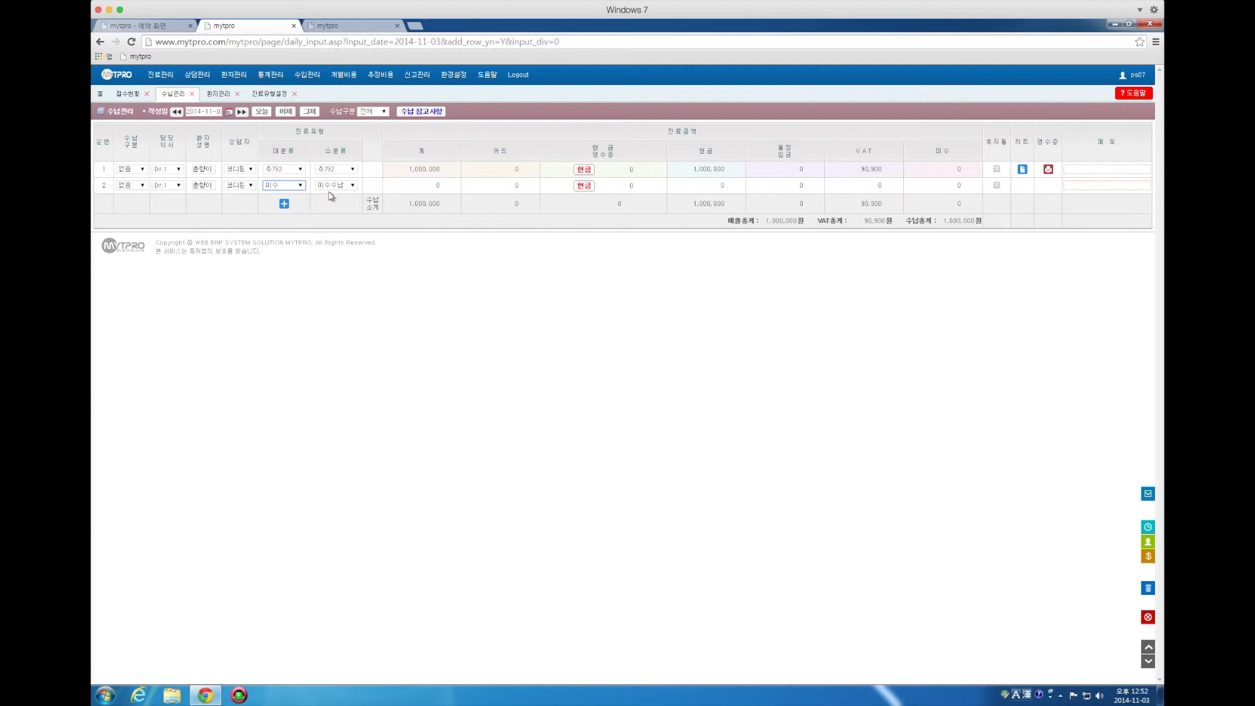
pyautogui.click(492, 186)
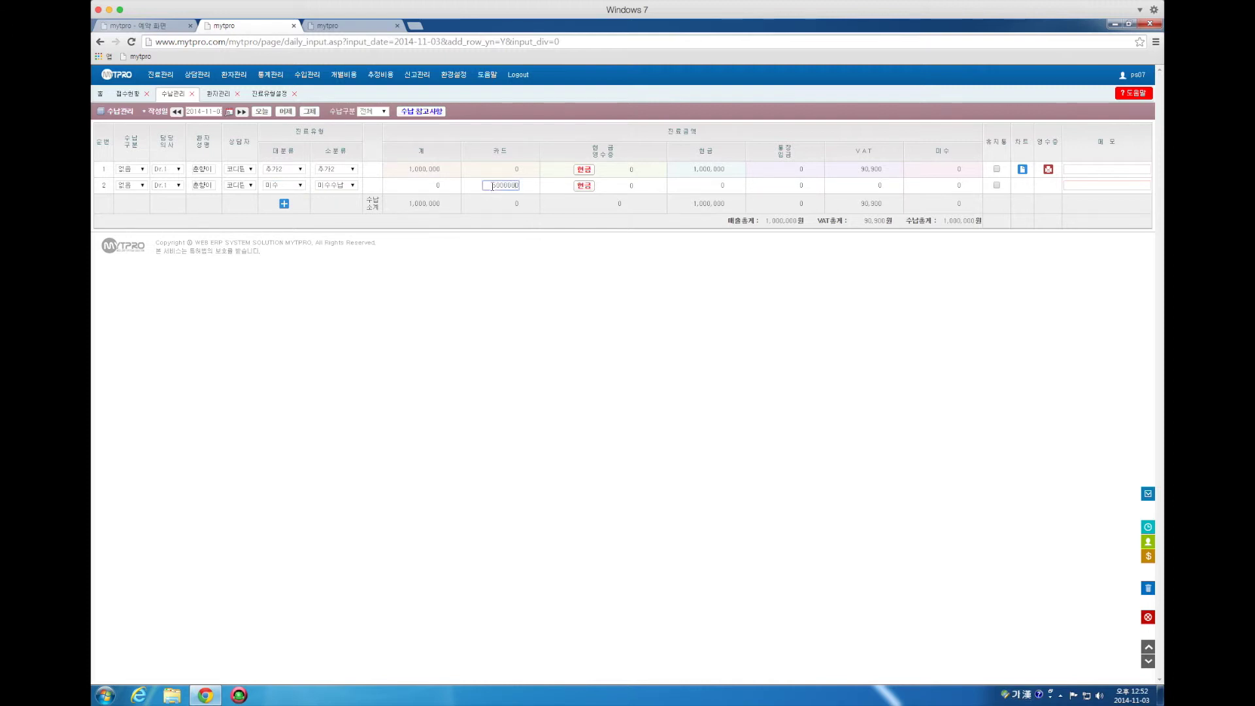
pyautogui.write('5000000')
pyautogui.click(535, 381)
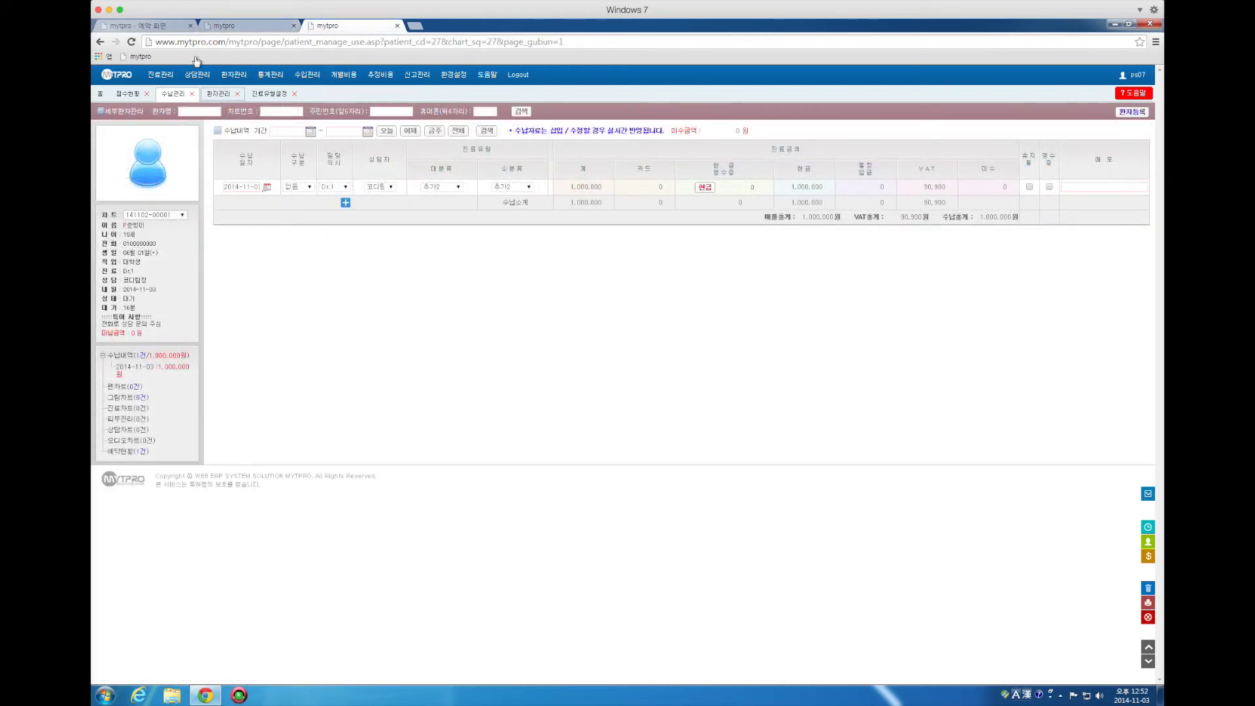
pyautogui.click(131, 41)
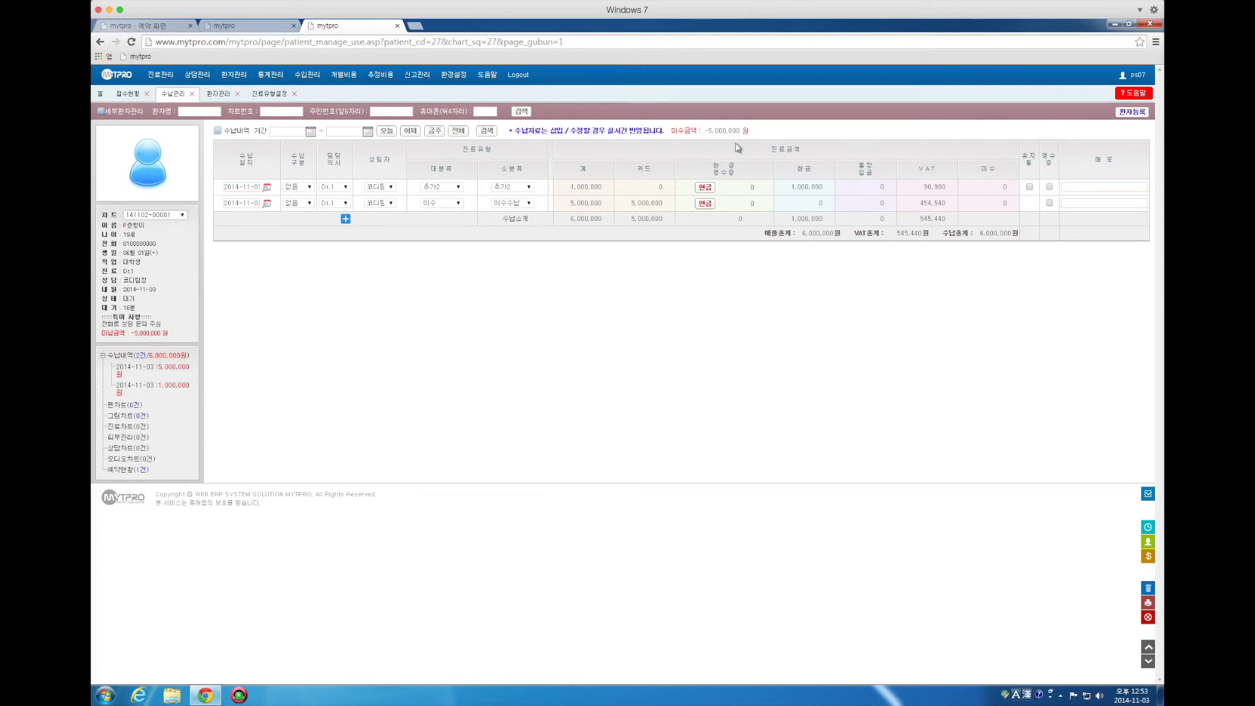
# Step: Add a third payment row in the daily 수납관리 page, then enter the same patient's name and confirm the match
pyautogui.click(235, 26)
pyautogui.click(285, 205)
pyautogui.click(211, 203)
pyautogui.write('춘향이')
pyautogui.press('Return')
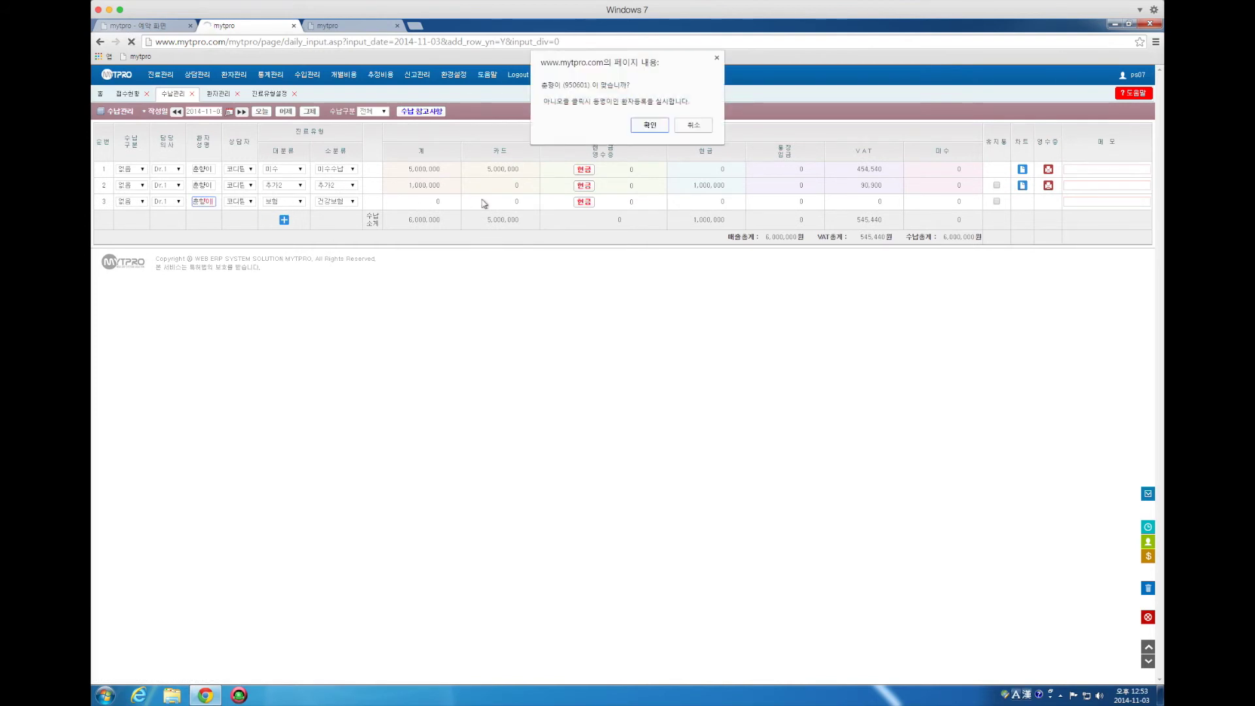
pyautogui.click(649, 127)
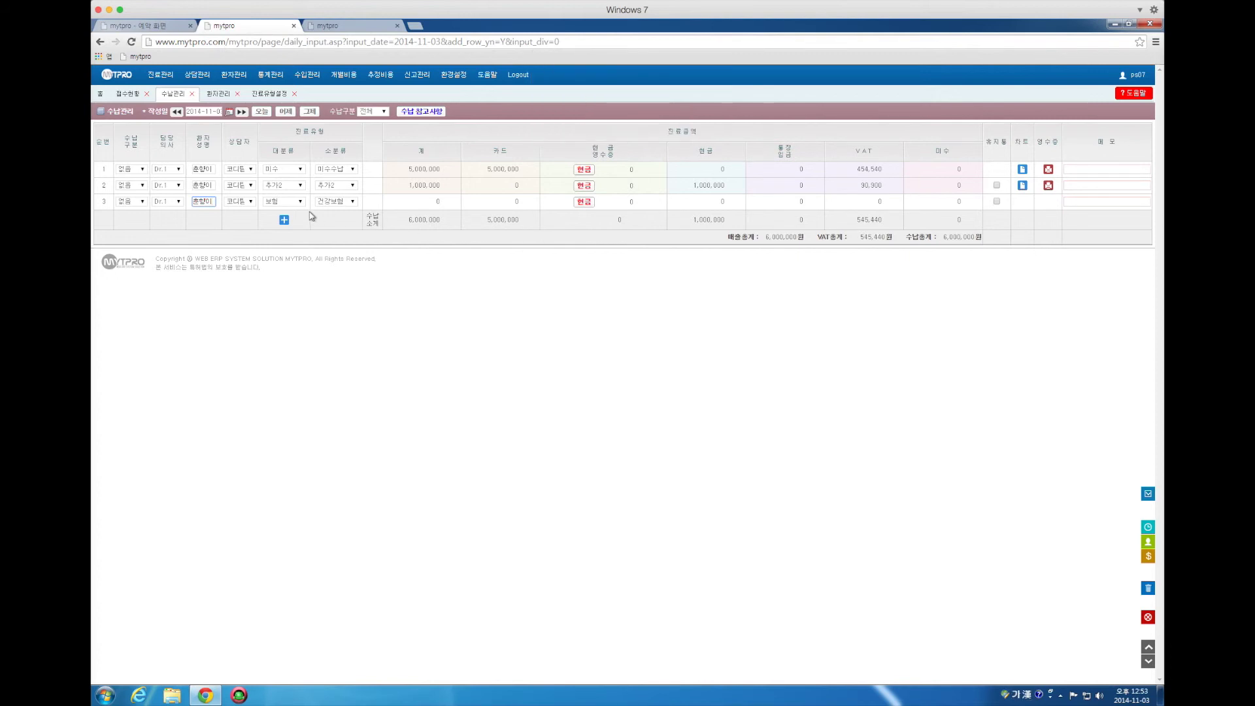
# Step: Set the third row's 대분류 to 가슴성형 and its 미수 amount to 4,000,000, and check the refreshed 수납내역 of the patient
pyautogui.click(292, 201)
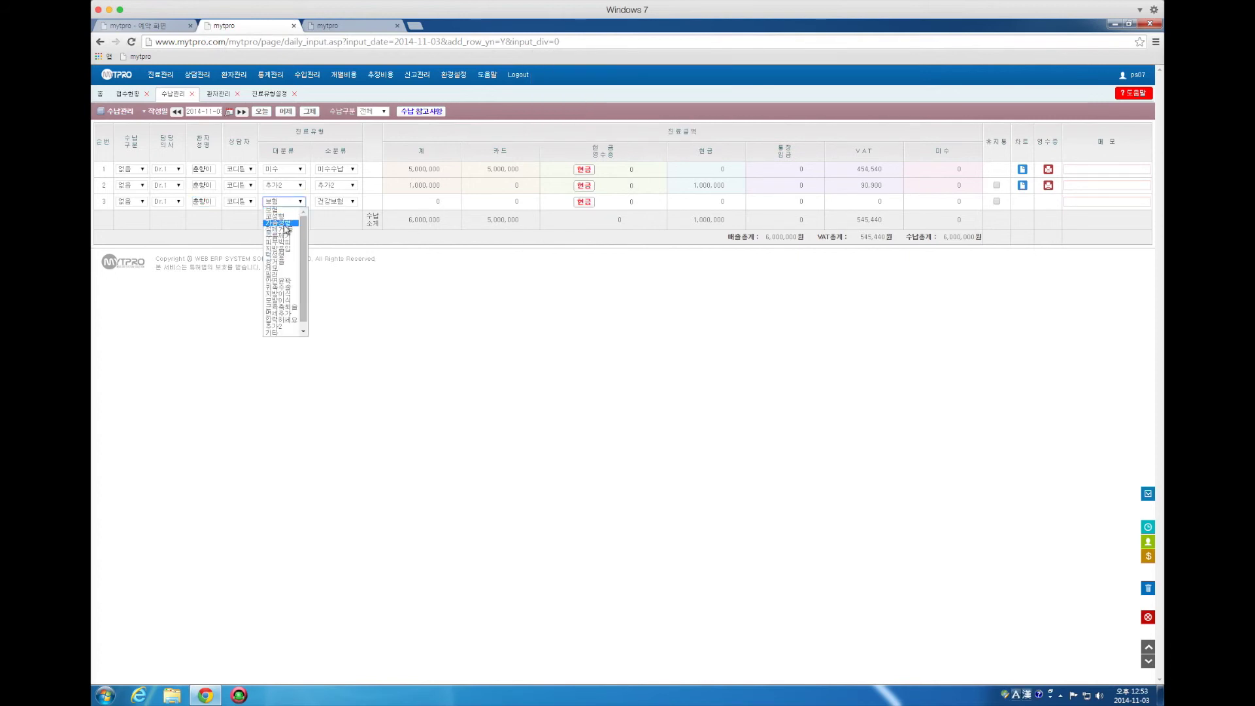
pyautogui.click(283, 223)
pyautogui.click(932, 201)
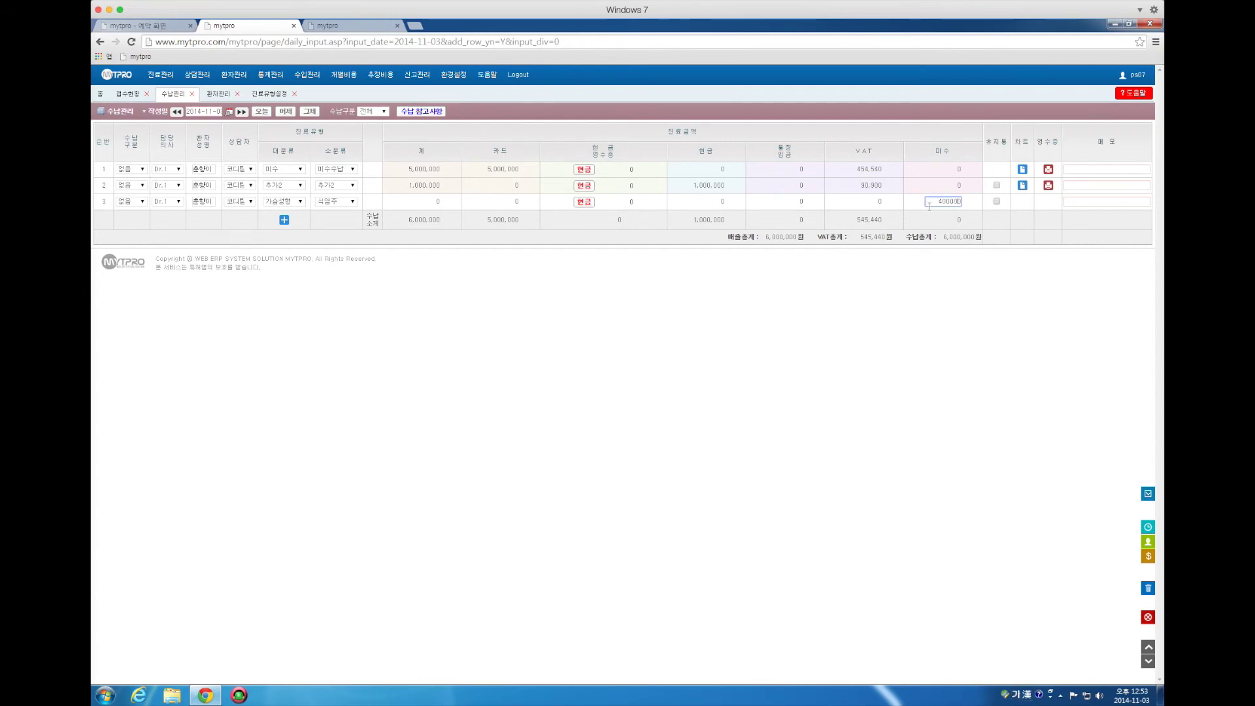
pyautogui.write('4000000')
pyautogui.click(915, 350)
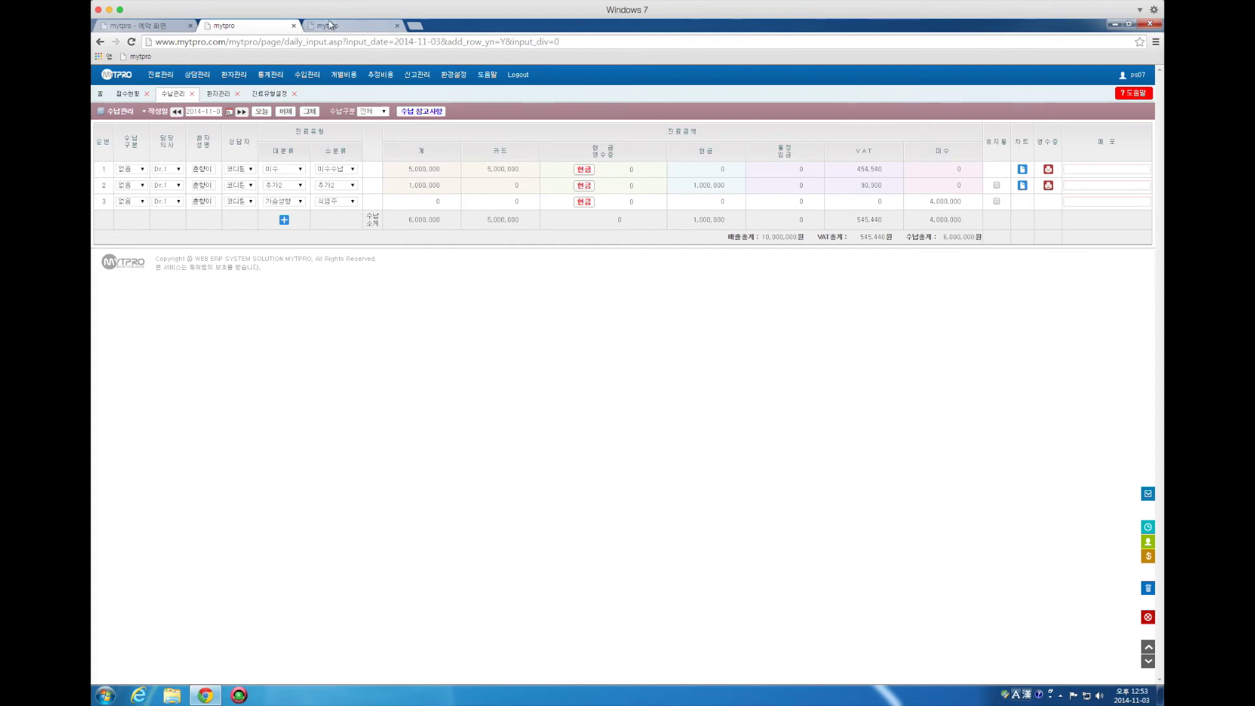
pyautogui.click(330, 25)
pyautogui.click(131, 41)
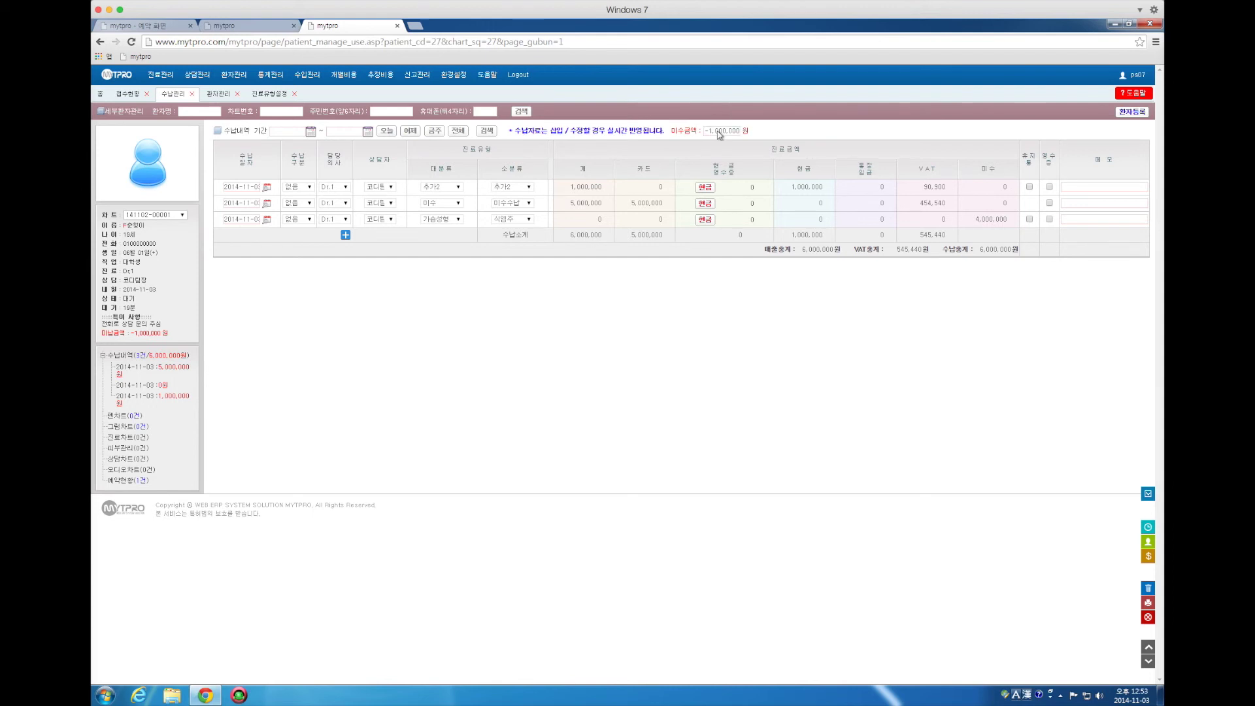
# Step: Add a fourth payment row in the daily 수납관리 page, then enter the same patient's name and confirm the match
pyautogui.click(252, 27)
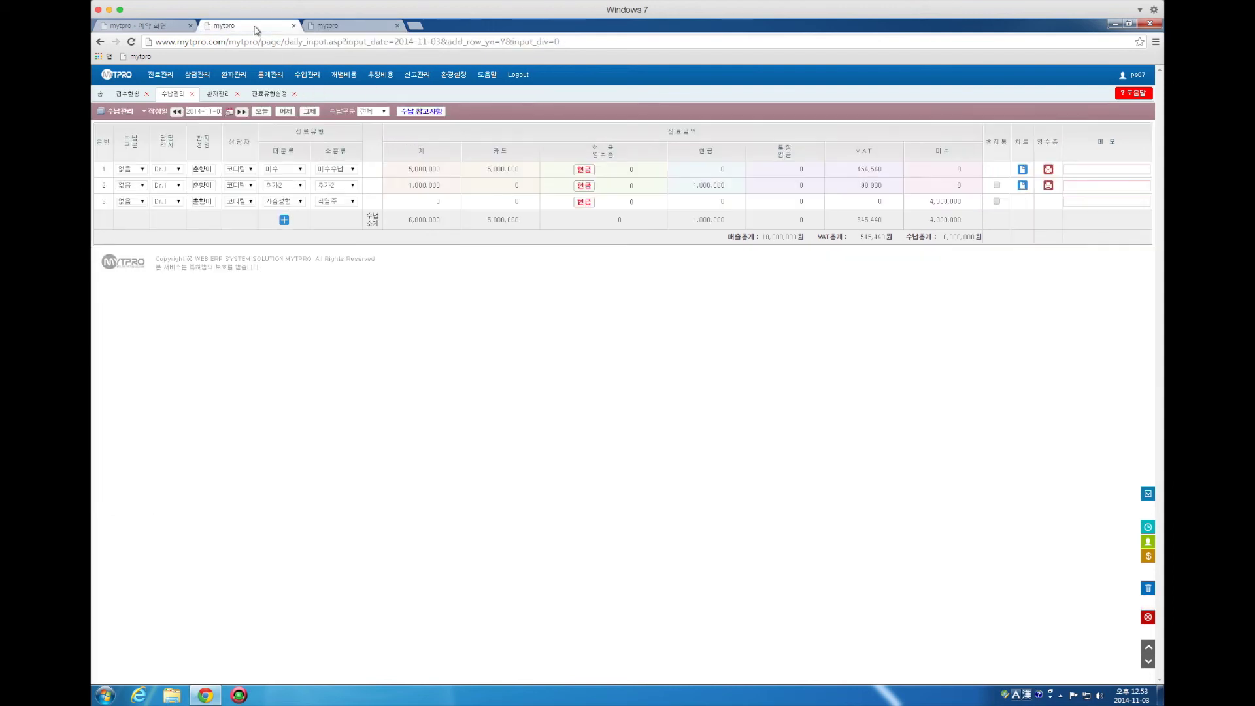
pyautogui.click(285, 222)
pyautogui.click(209, 218)
pyautogui.write('춘향이')
pyautogui.press('Return')
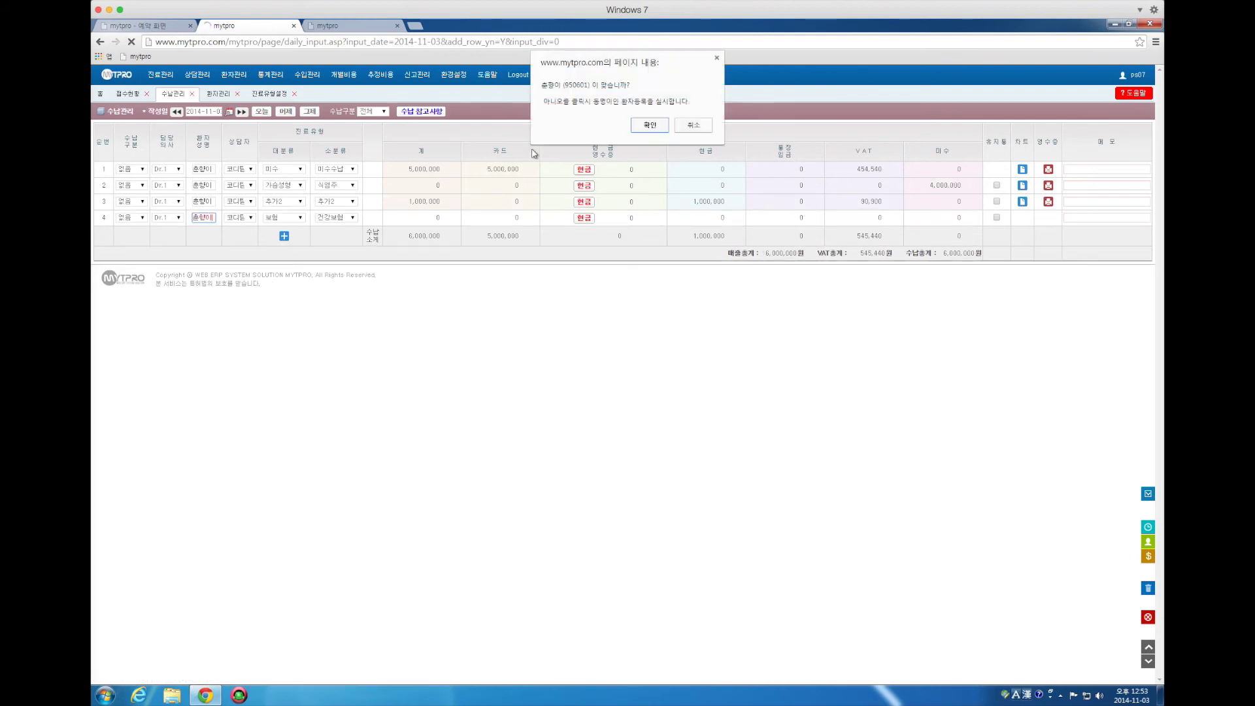
pyautogui.click(650, 127)
# Step: Set the fourth row's 대분류 to 코성형 and its 미수 amount to 1,000,000, and check the refreshed 수납내역 of the patient
pyautogui.click(288, 219)
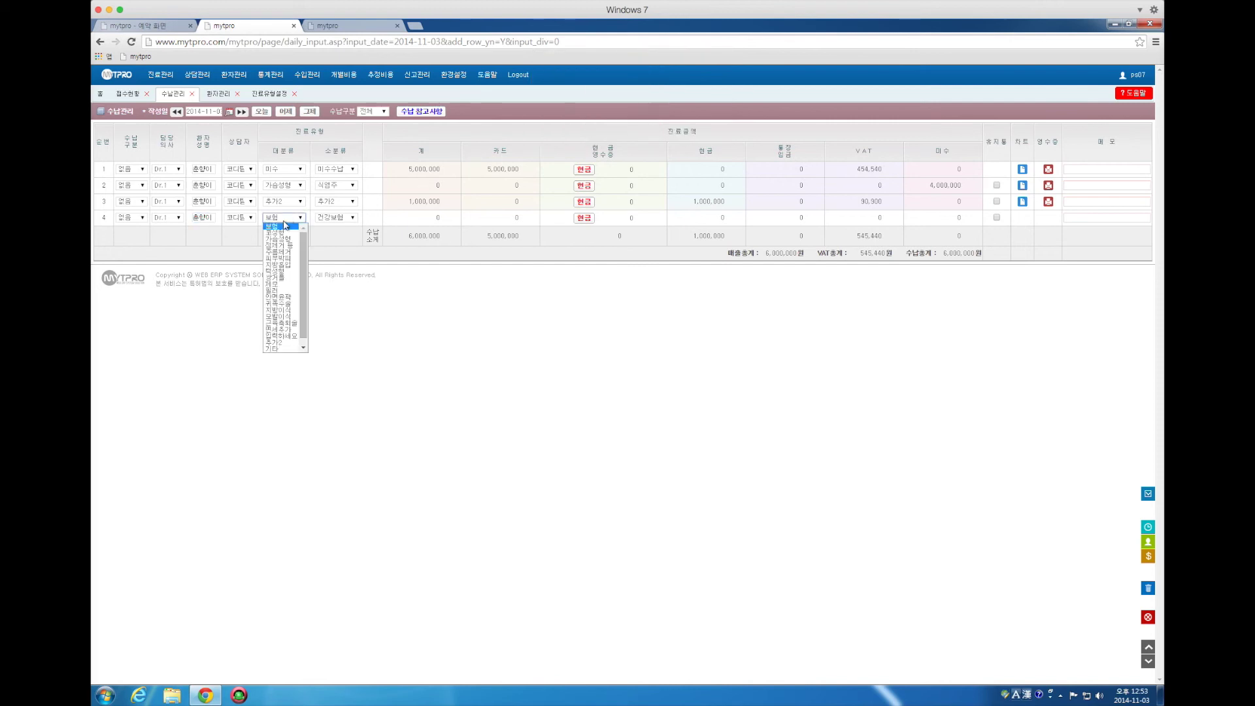
pyautogui.click(278, 233)
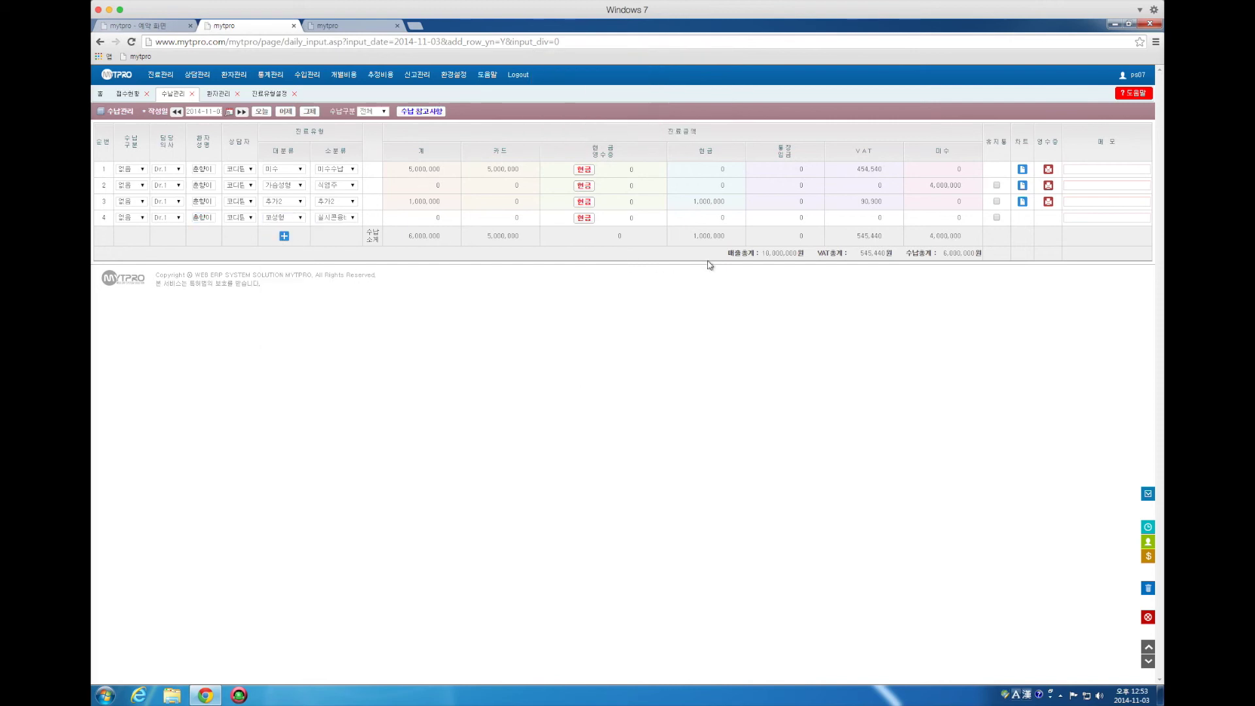
pyautogui.click(930, 218)
pyautogui.click(939, 359)
pyautogui.click(328, 26)
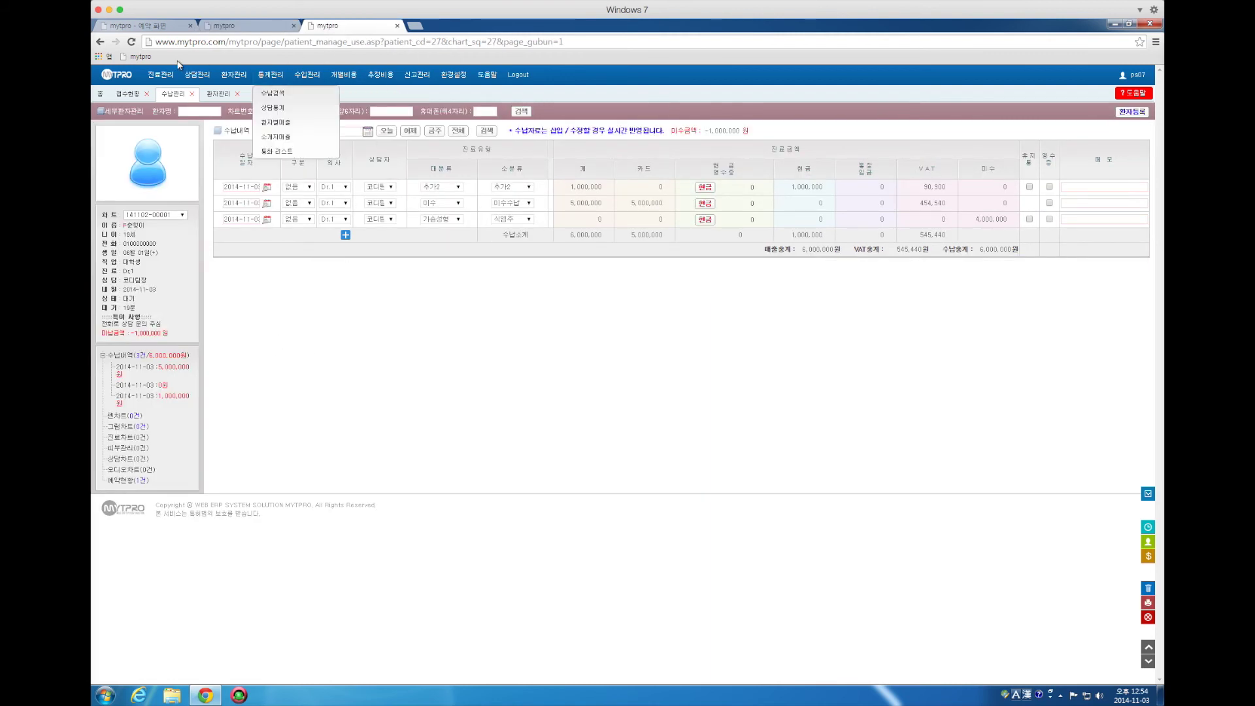
pyautogui.click(132, 42)
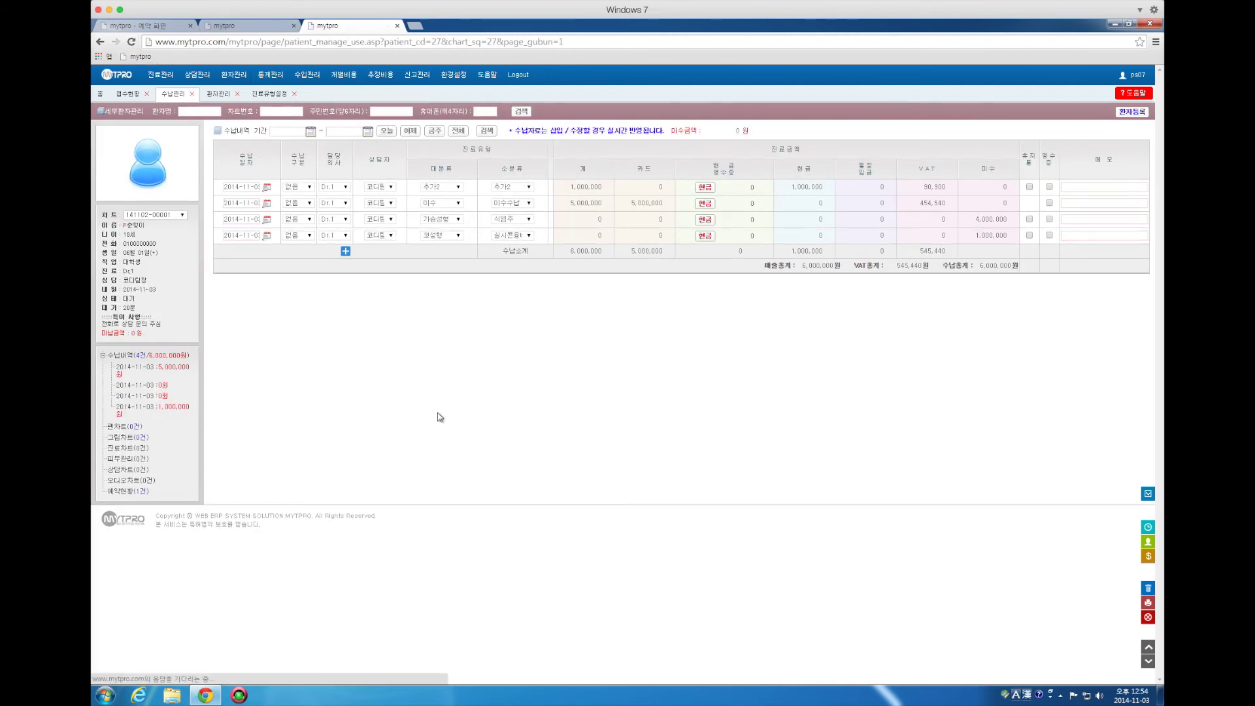